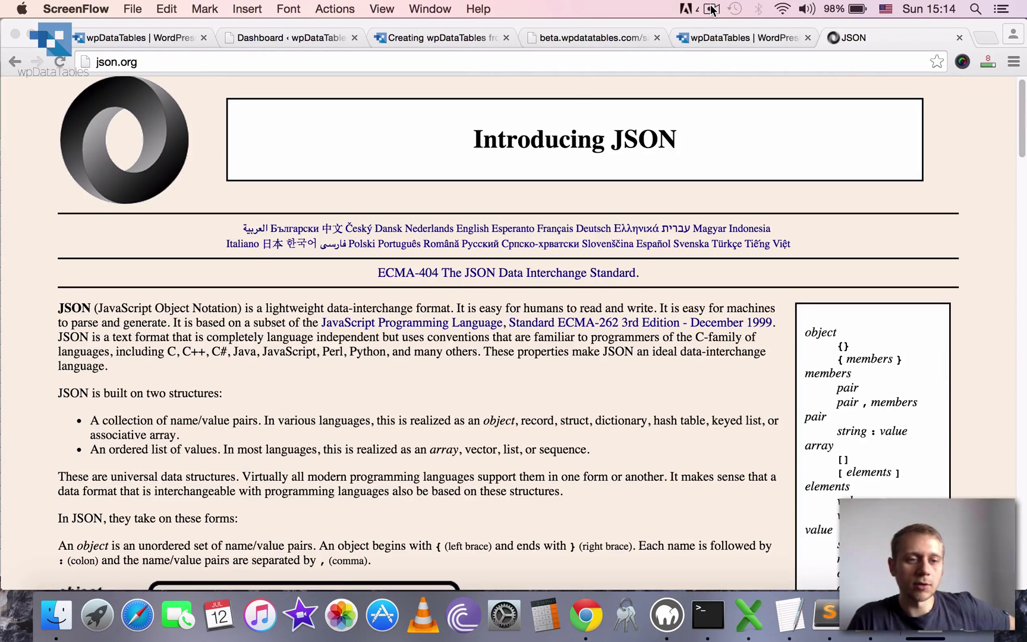
# On the json.org introduction page, highlight the phrase 'JavaScript Object Notation'
pyautogui.click(108, 308)
pyautogui.moveTo(238, 309); pyautogui.dragTo(100, 306)
pyautogui.click(99, 307)
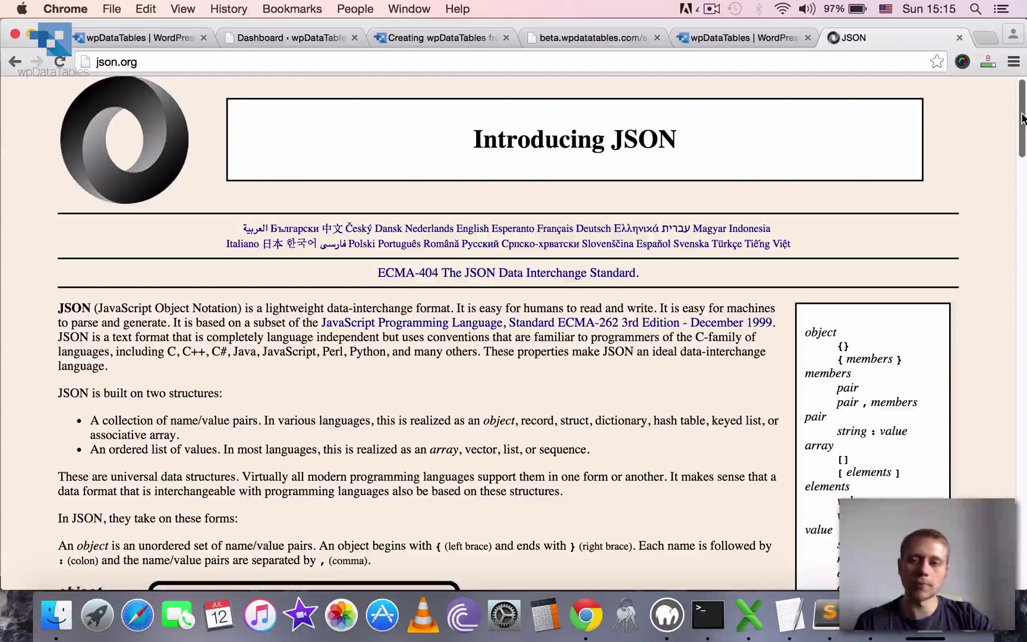
# Scroll through the json.org page, then switch to the sample employees.json tab
pyautogui.moveTo(1021, 118); pyautogui.dragTo(751, 80)
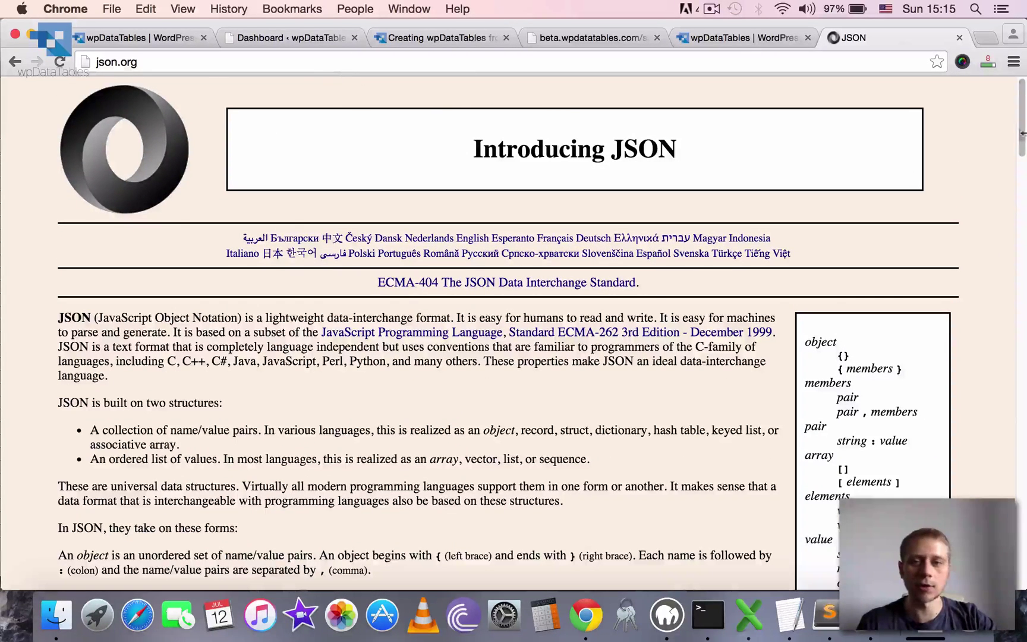
pyautogui.moveTo(1021, 113); pyautogui.dragTo(997, 83)
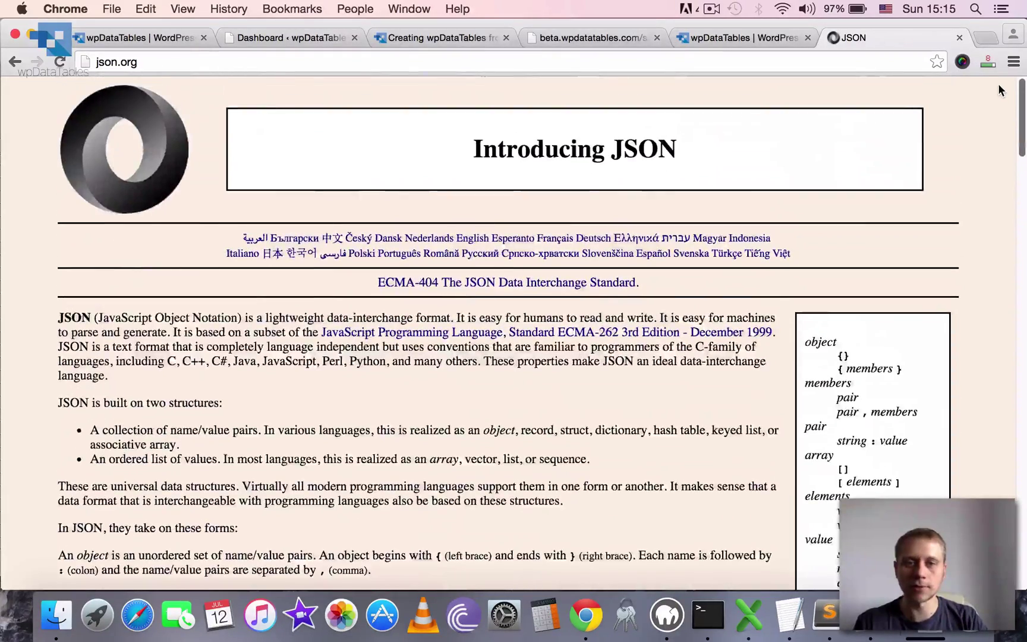
pyautogui.click(585, 37)
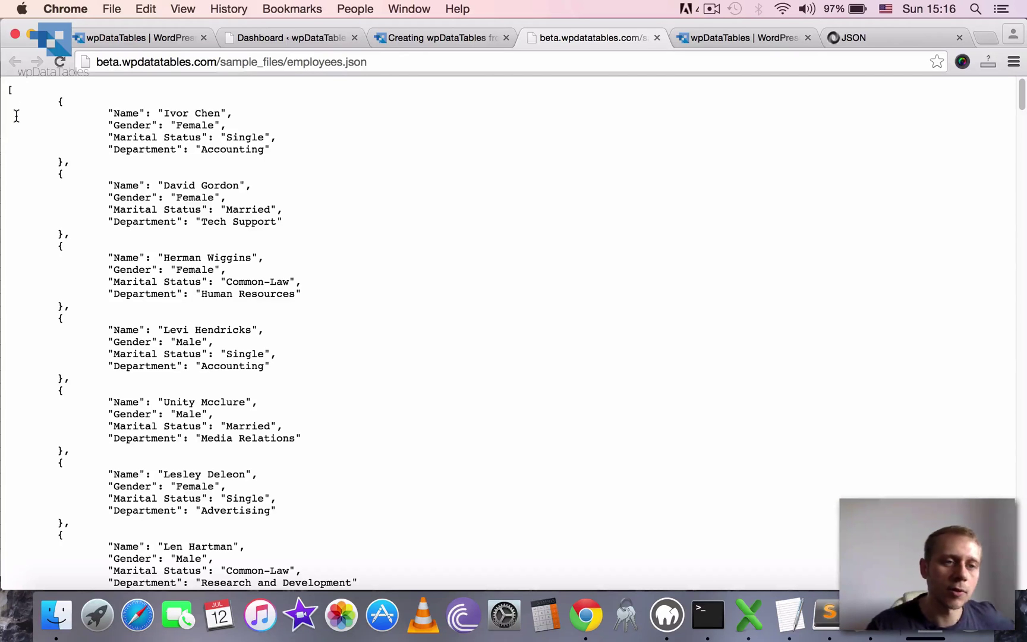
pyautogui.moveTo(8, 88)
pyautogui.mouseDown()
pyautogui.moveTo(4, 163)
pyautogui.moveTo(7, 98)
pyautogui.mouseUp()
pyautogui.click(8, 95)
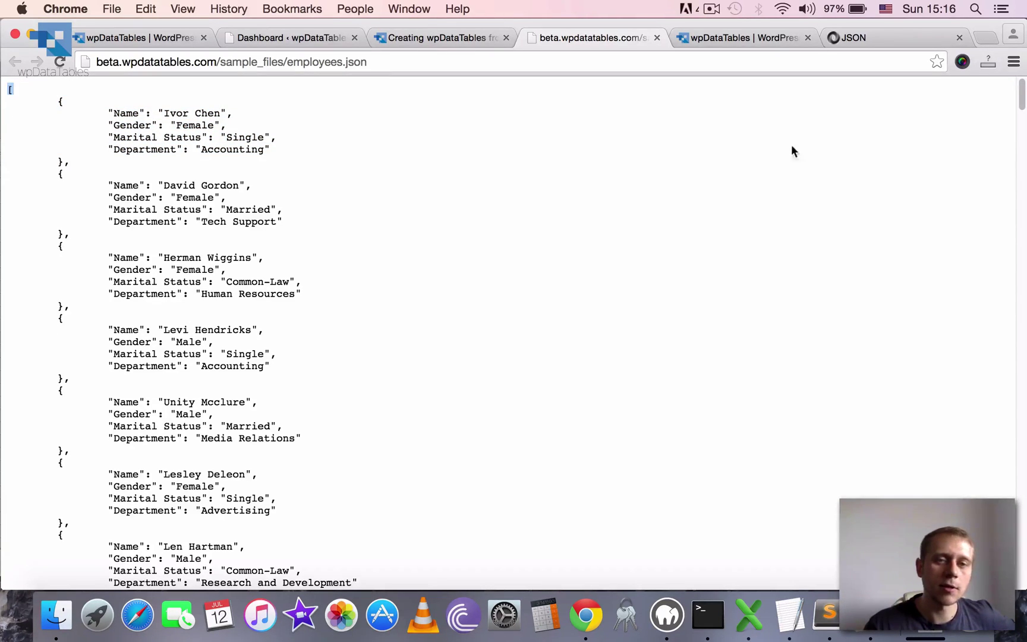
pyautogui.moveTo(1021, 89); pyautogui.dragTo(1022, 580)
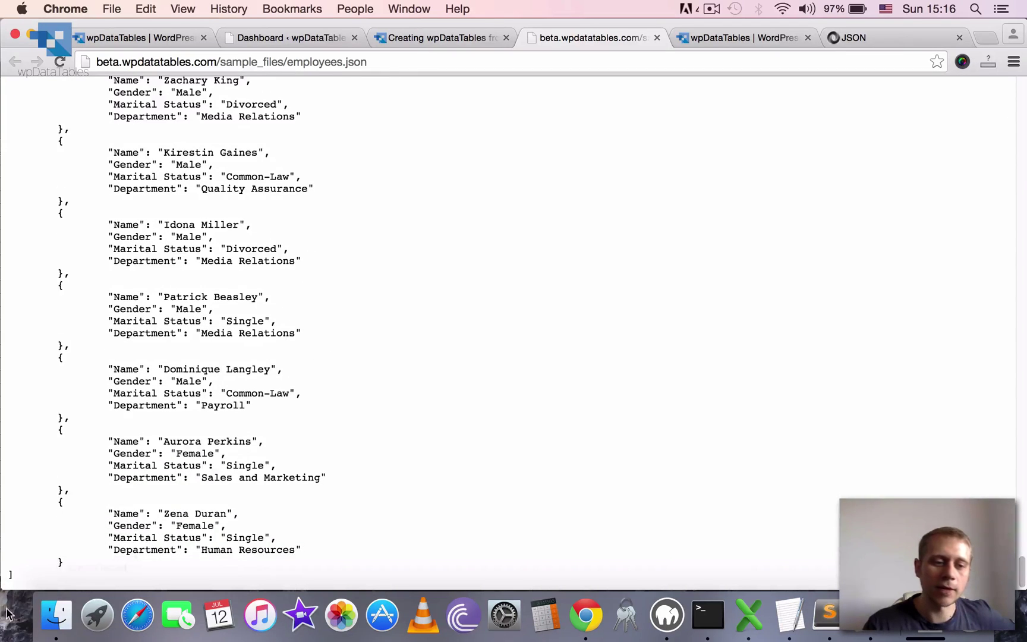
pyautogui.click(1025, 232)
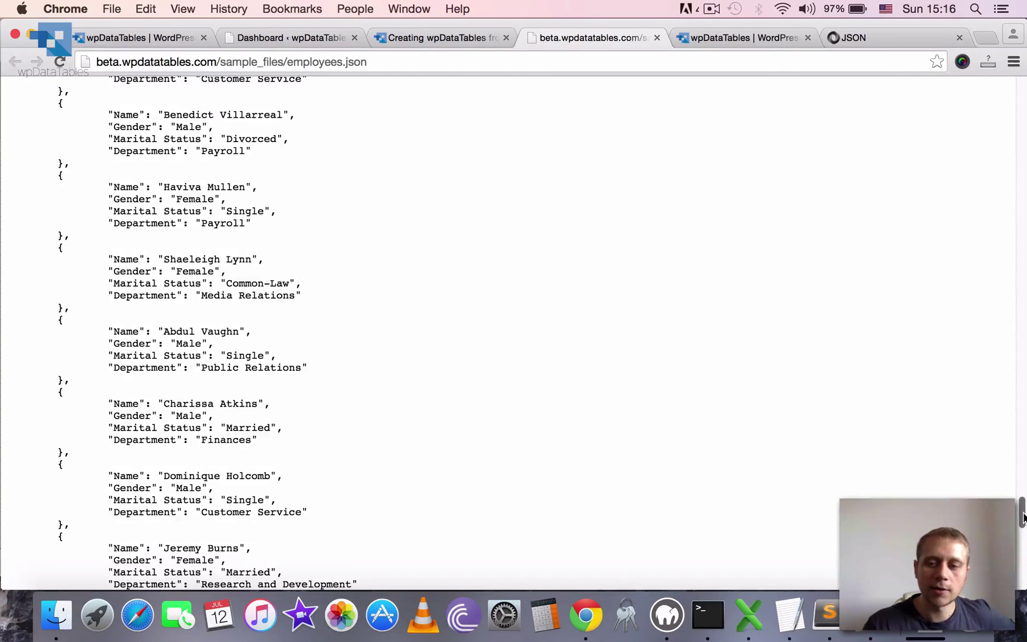
pyautogui.moveTo(1021, 511); pyautogui.dragTo(1022, 89)
pyautogui.moveTo(58, 101); pyautogui.dragTo(60, 154)
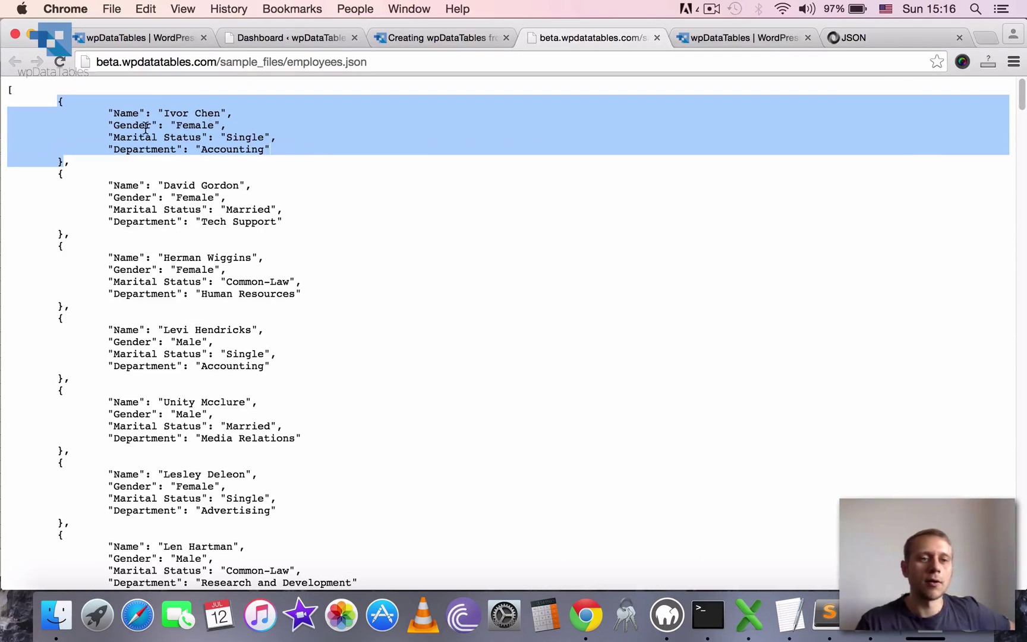
pyautogui.click(196, 140)
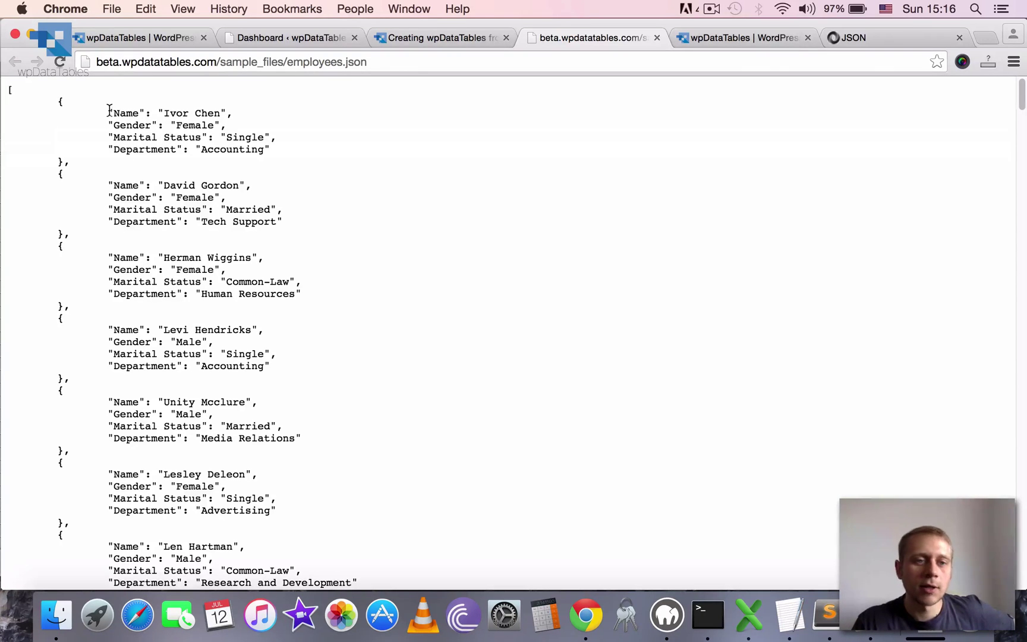
pyautogui.scroll(-8, 143, 285)
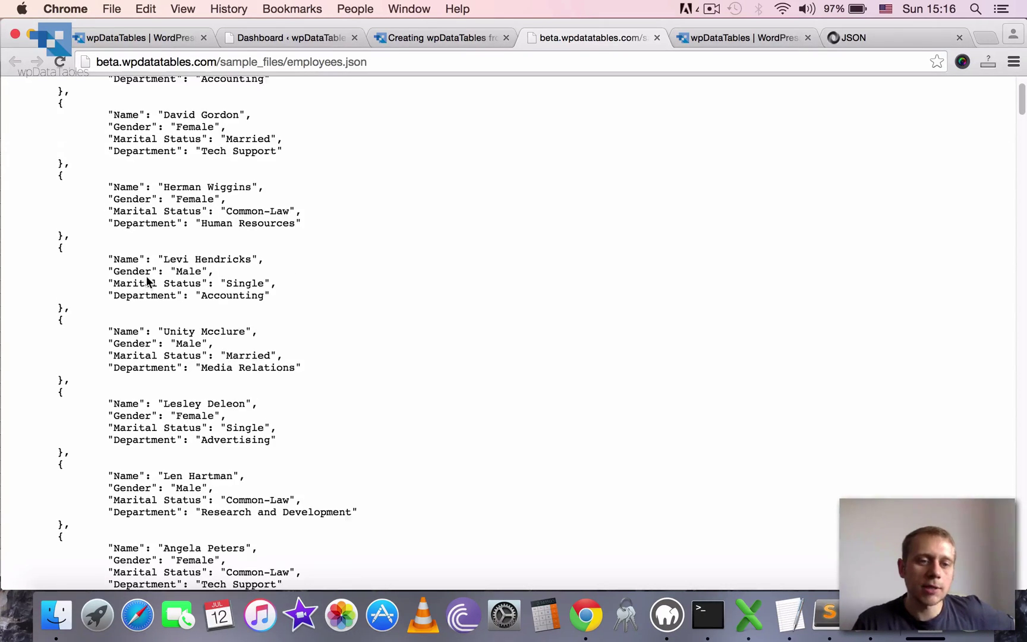
pyautogui.scroll(-2, 136, 320)
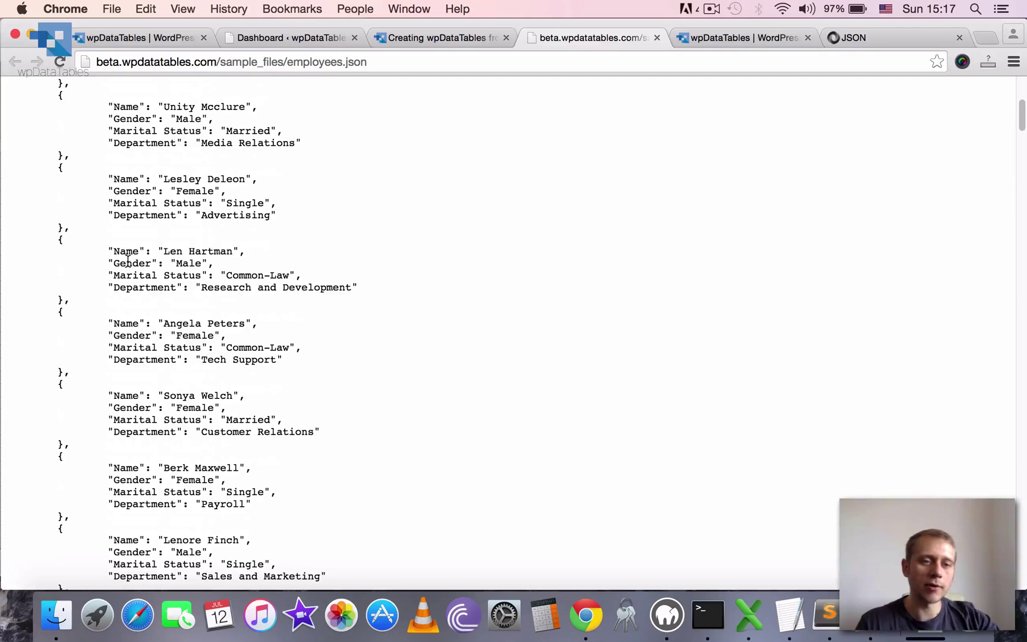
pyautogui.scroll(10, 127, 250)
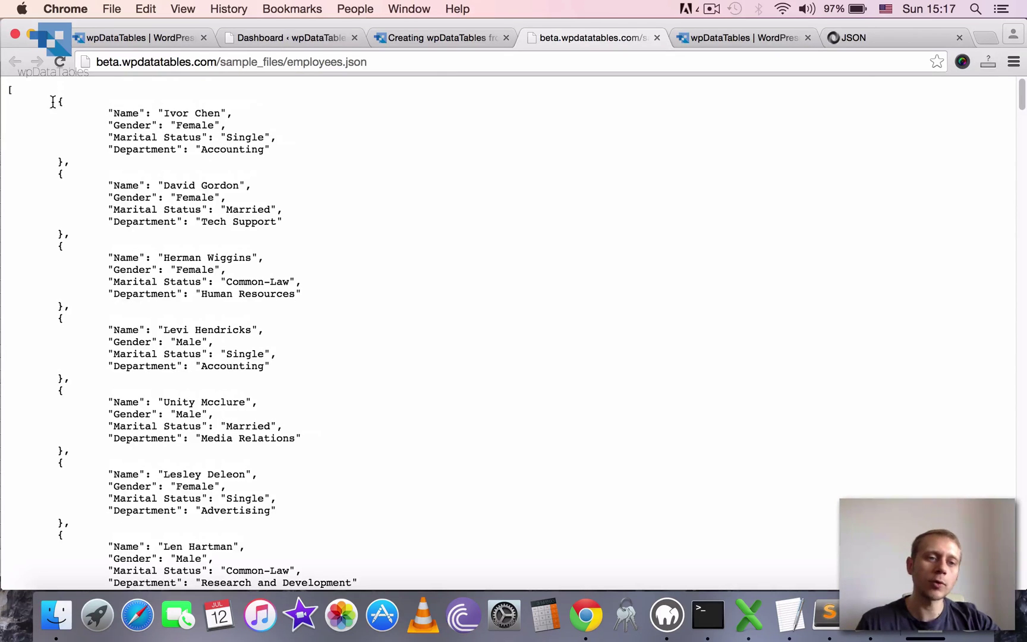
pyautogui.moveTo(58, 100); pyautogui.dragTo(64, 300)
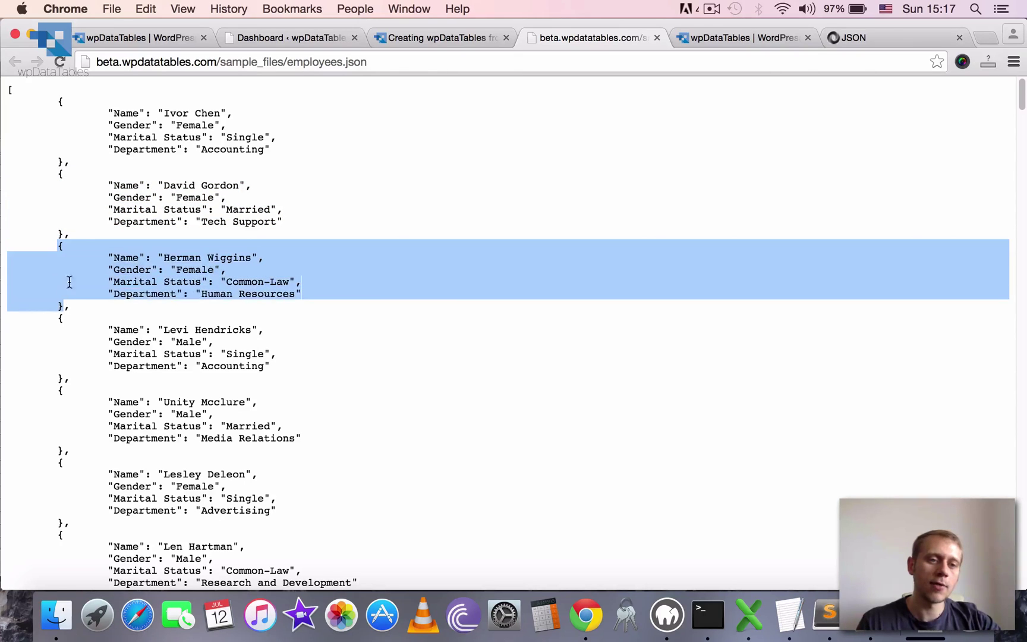
pyautogui.doubleClick(128, 113)
pyautogui.doubleClick(130, 126)
pyautogui.doubleClick(132, 137)
pyautogui.keyDown('shift'); pyautogui.click(193, 137); pyautogui.keyUp('shift')
pyautogui.doubleClick(139, 149)
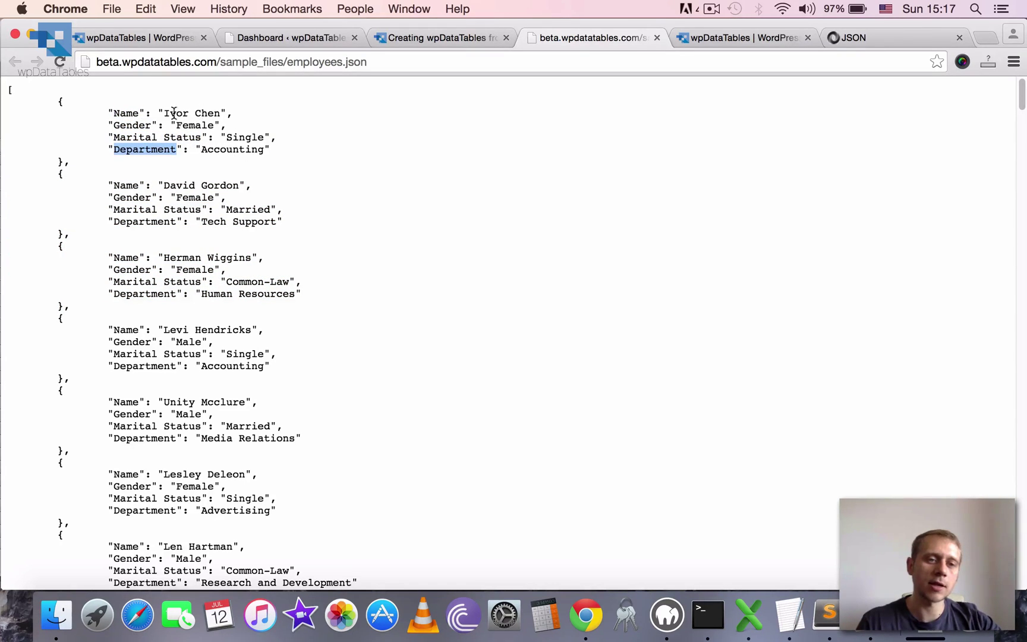
pyautogui.doubleClick(126, 113)
pyautogui.doubleClick(131, 125)
pyautogui.doubleClick(130, 137)
pyautogui.keyDown('shift'); pyautogui.click(180, 137); pyautogui.keyUp('shift')
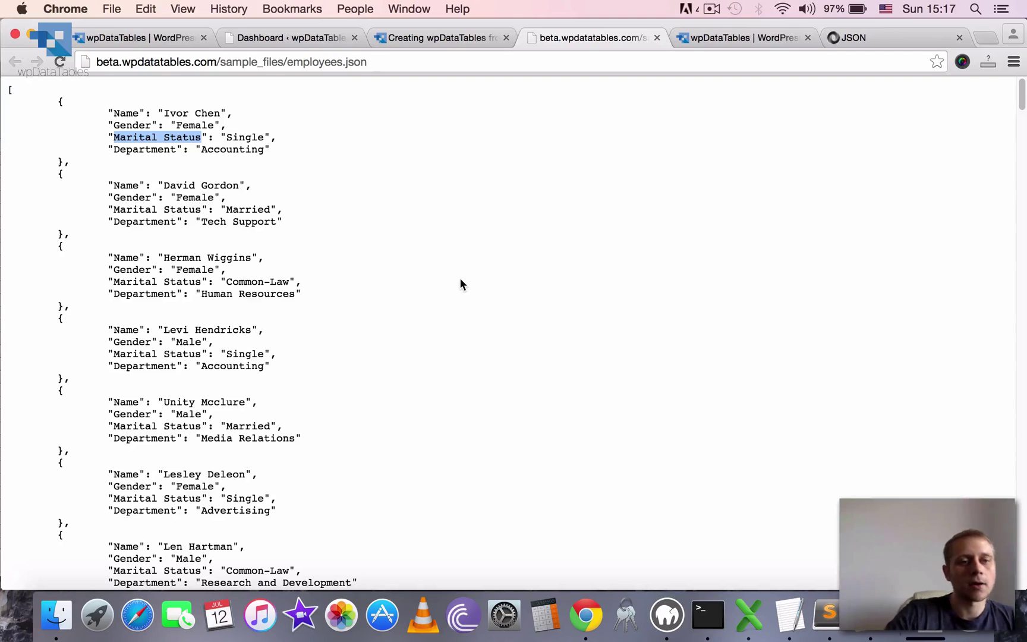
pyautogui.doubleClick(176, 114)
pyautogui.keyDown('shift'); pyautogui.click(218, 114); pyautogui.keyUp('shift')
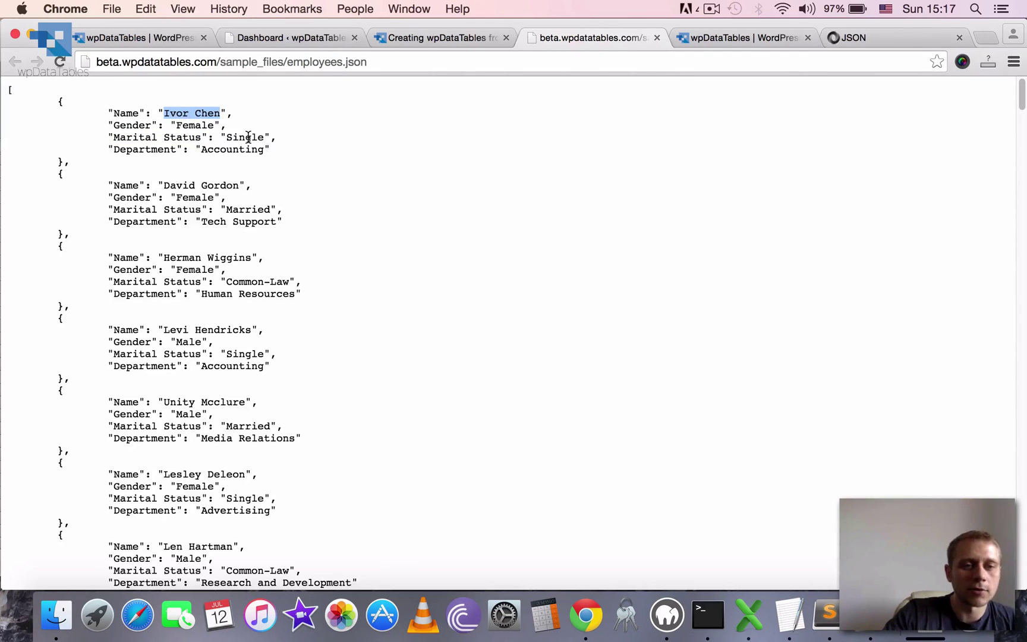
pyautogui.click(597, 147)
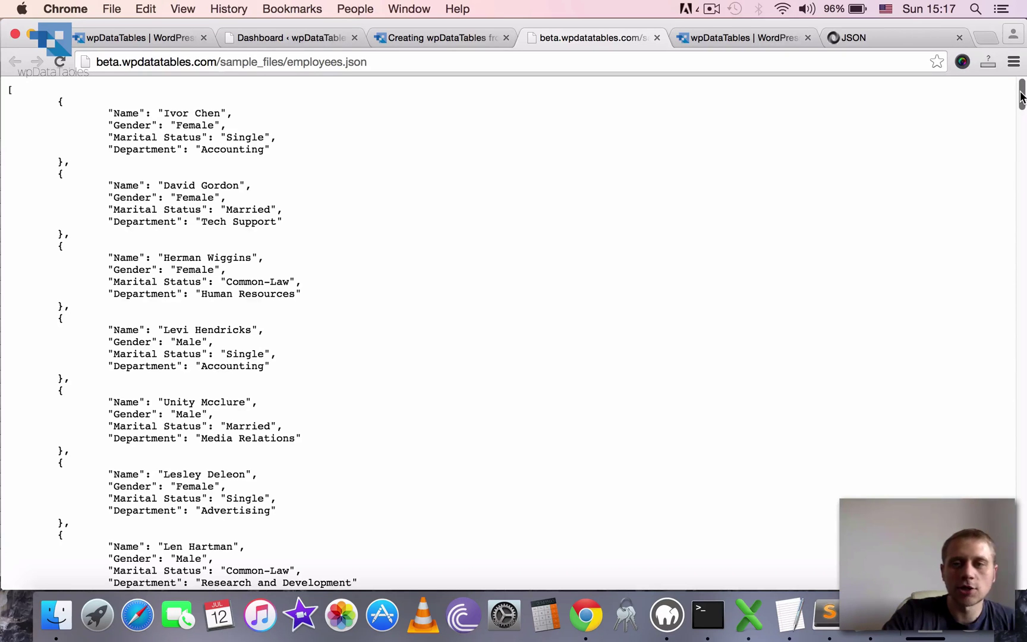
pyautogui.scroll(-5, 253, 225)
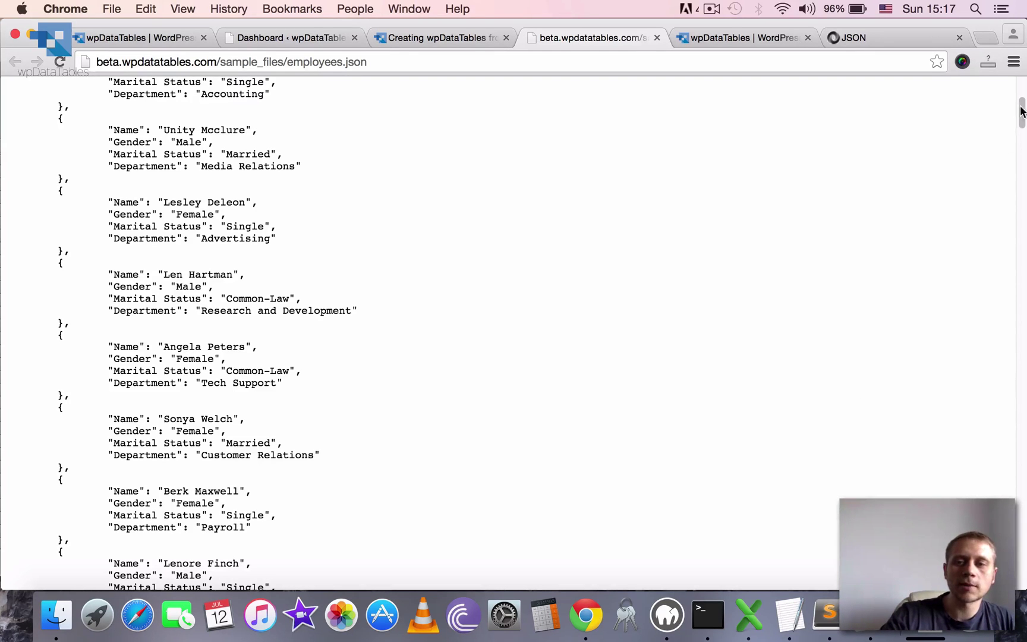
pyautogui.moveTo(1020, 116); pyautogui.dragTo(1021, 112)
pyautogui.scroll(5, 1020, 113)
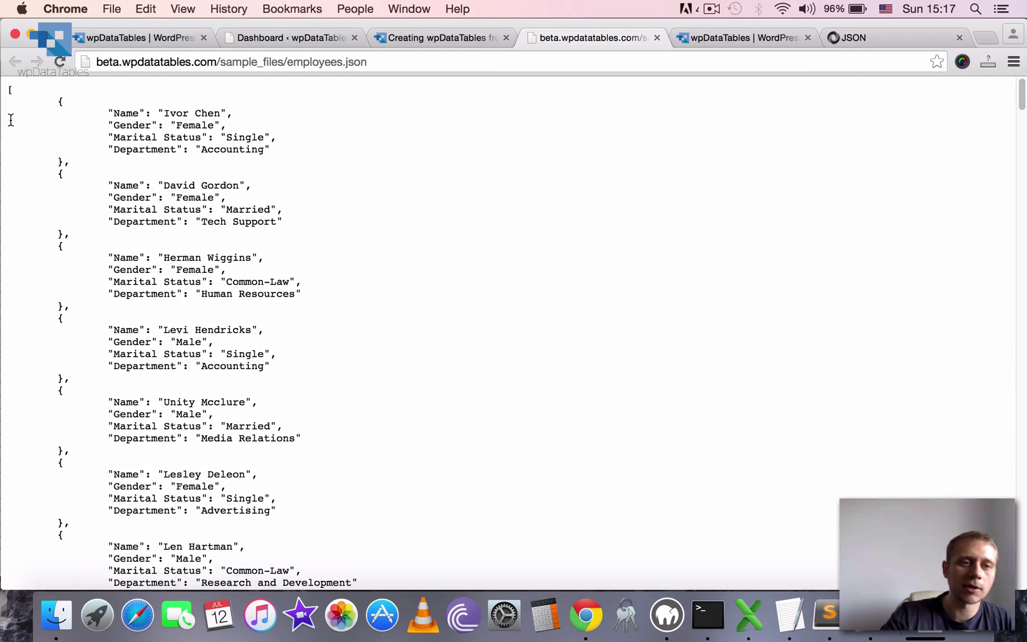
pyautogui.scroll(-10, 166, 267)
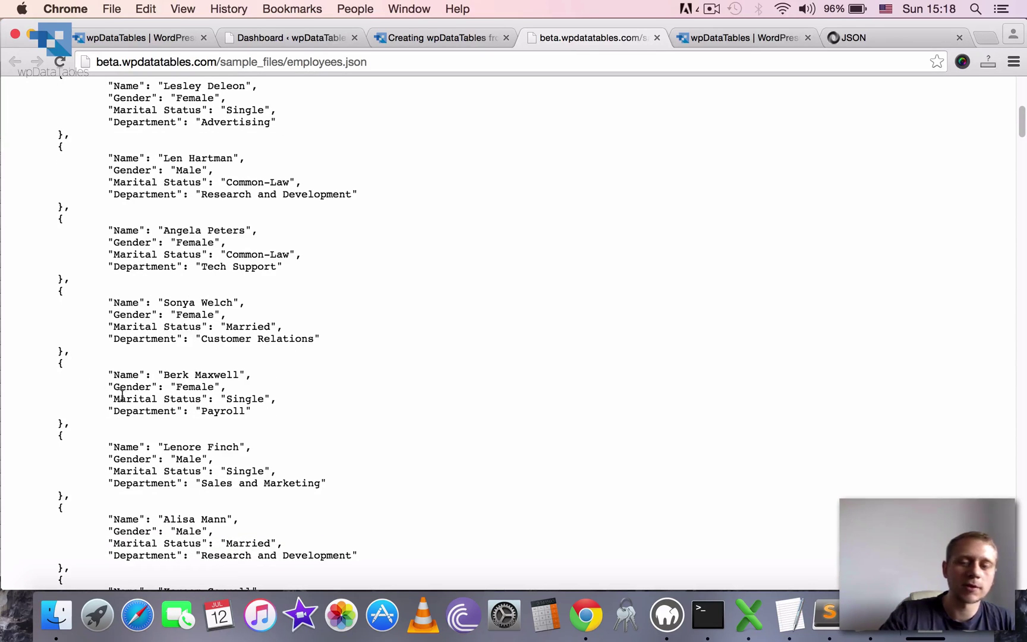
pyautogui.moveTo(1021, 117); pyautogui.dragTo(1021, 95)
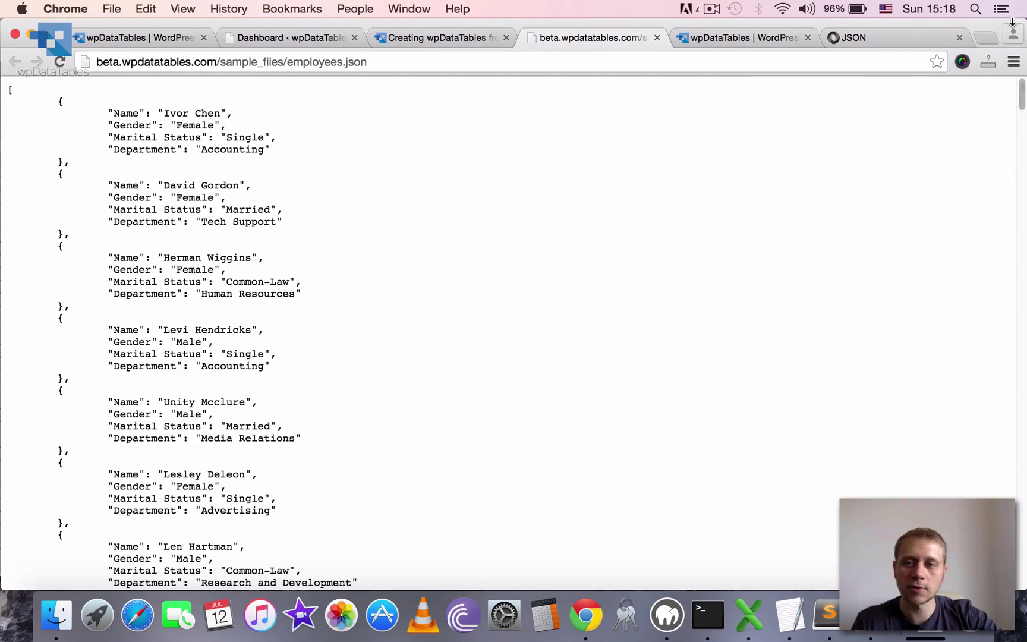
pyautogui.scroll(-4, 174, 215)
# Copy the employees.json web address from the address bar
pyautogui.moveTo(384, 56); pyautogui.dragTo(135, 54)
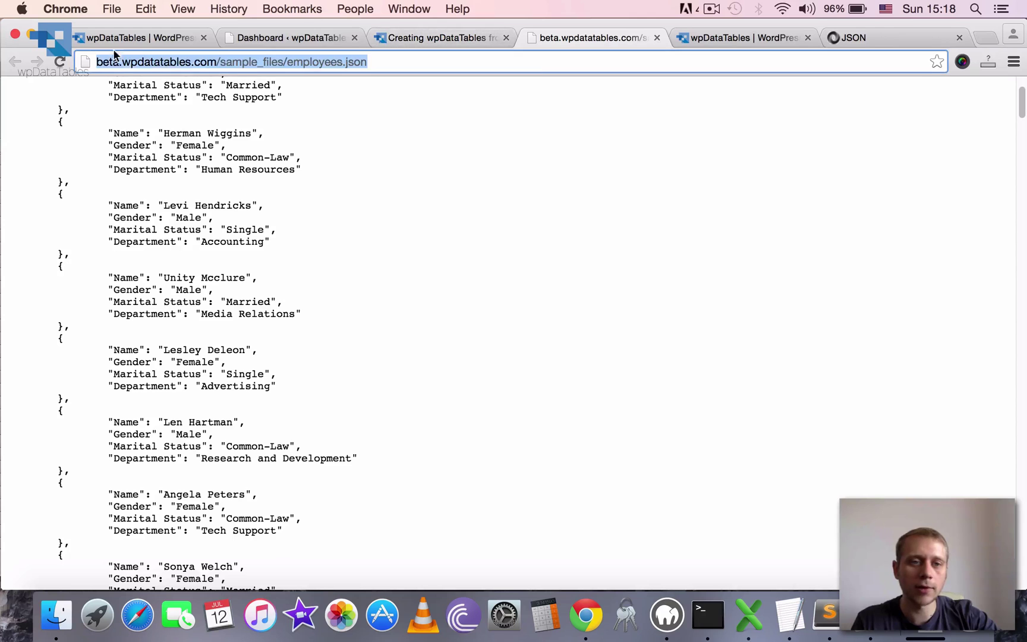
pyautogui.rightClick(189, 65)
pyautogui.click(217, 87)
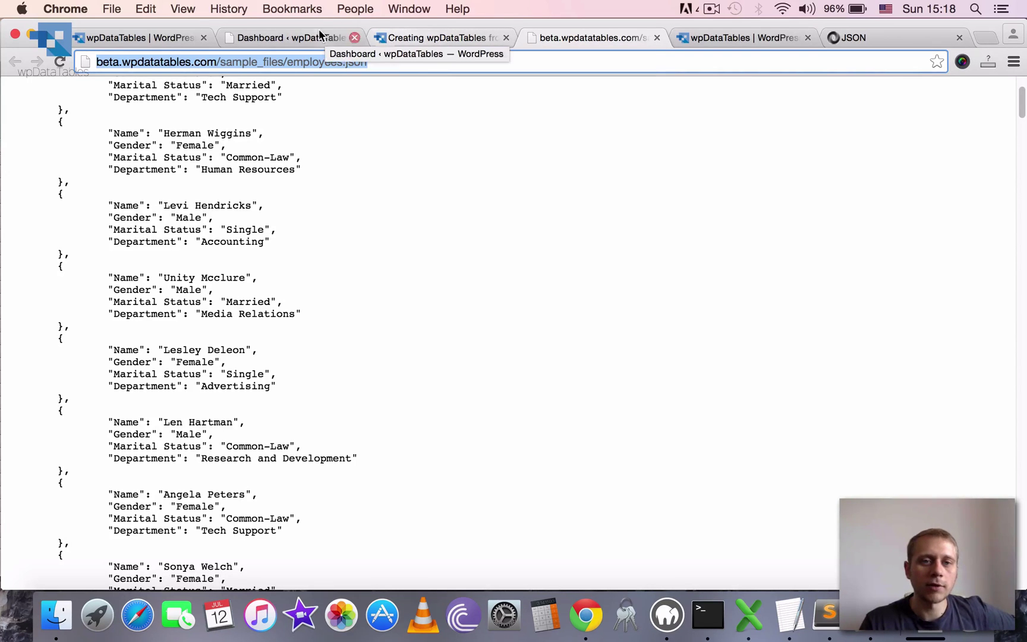
# In WordPress admin, go to wpDataTables > Add from data source
pyautogui.click(280, 35)
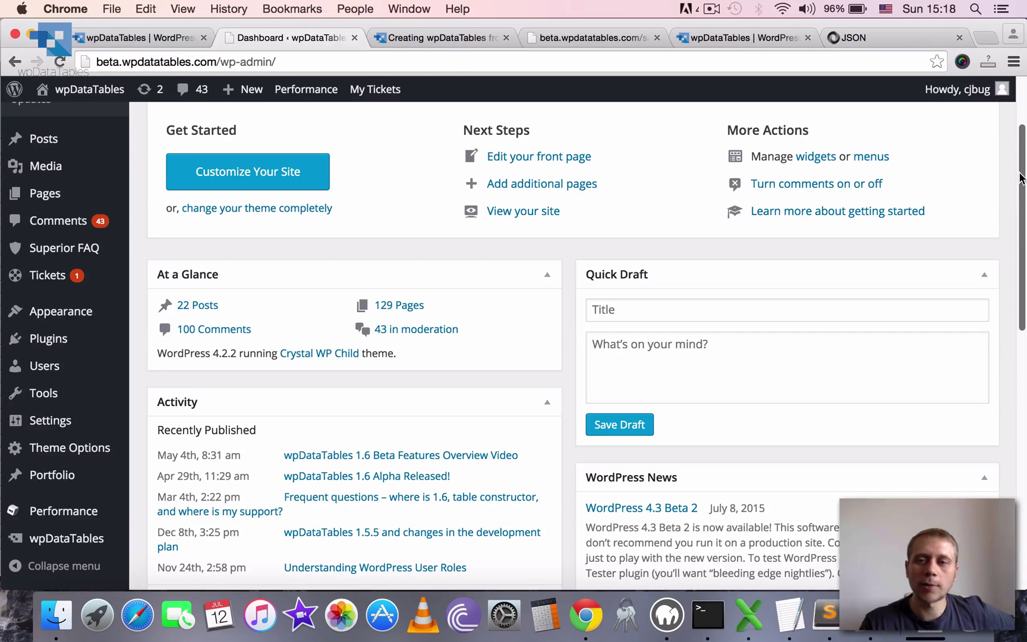
pyautogui.scroll(-5, 516, 211)
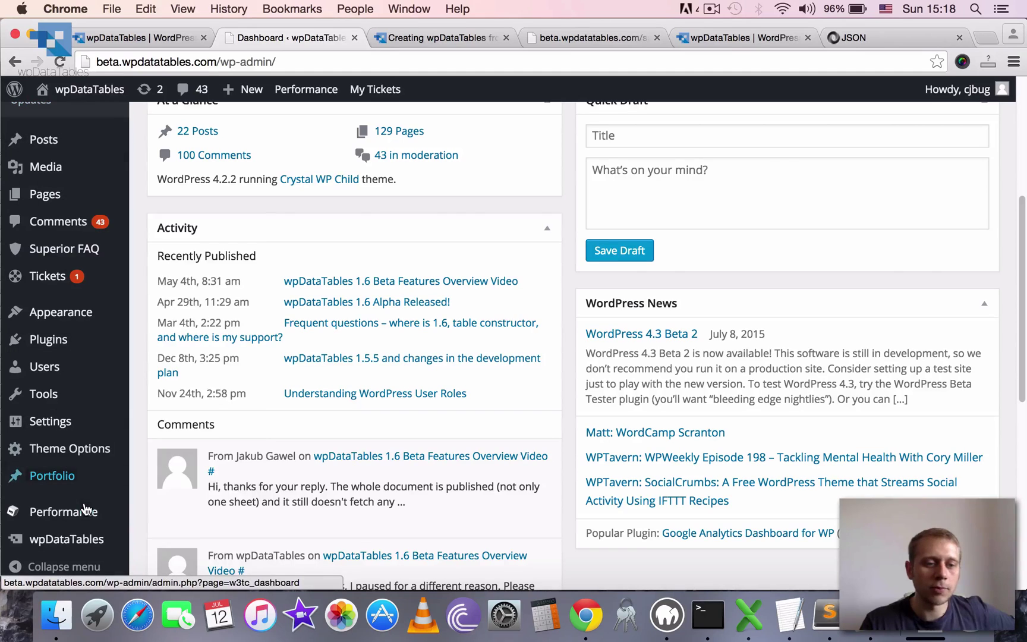
pyautogui.moveTo(80, 557)
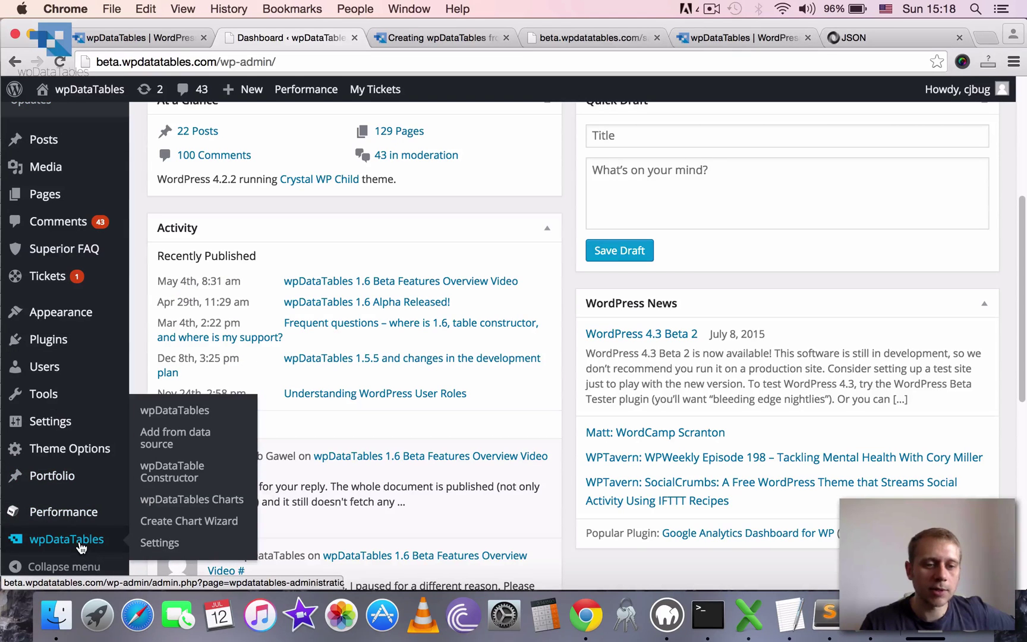
pyautogui.click(189, 440)
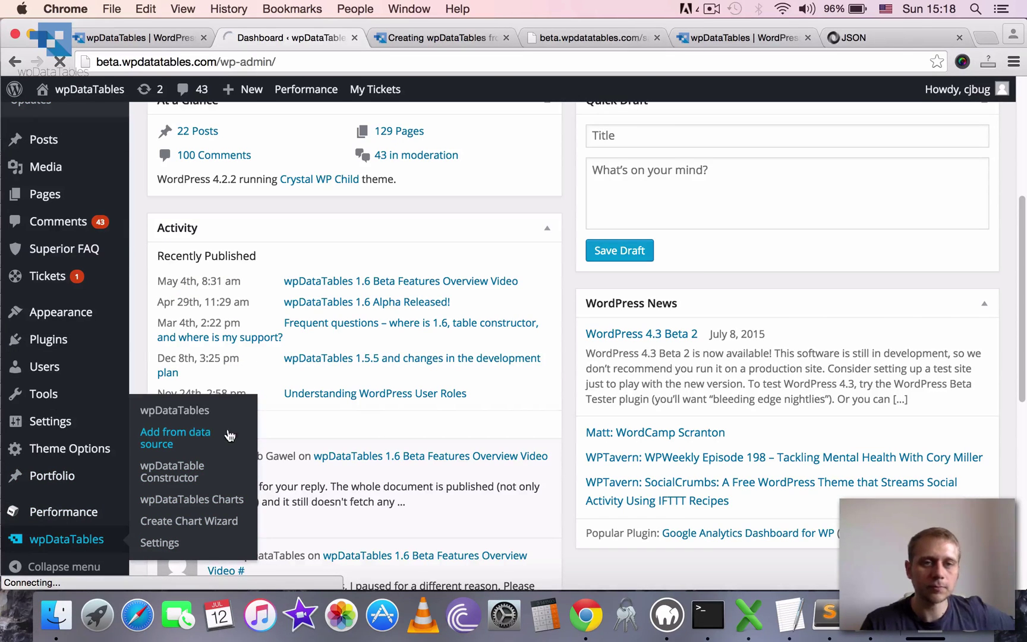
pyautogui.scroll(-4, 1020, 112)
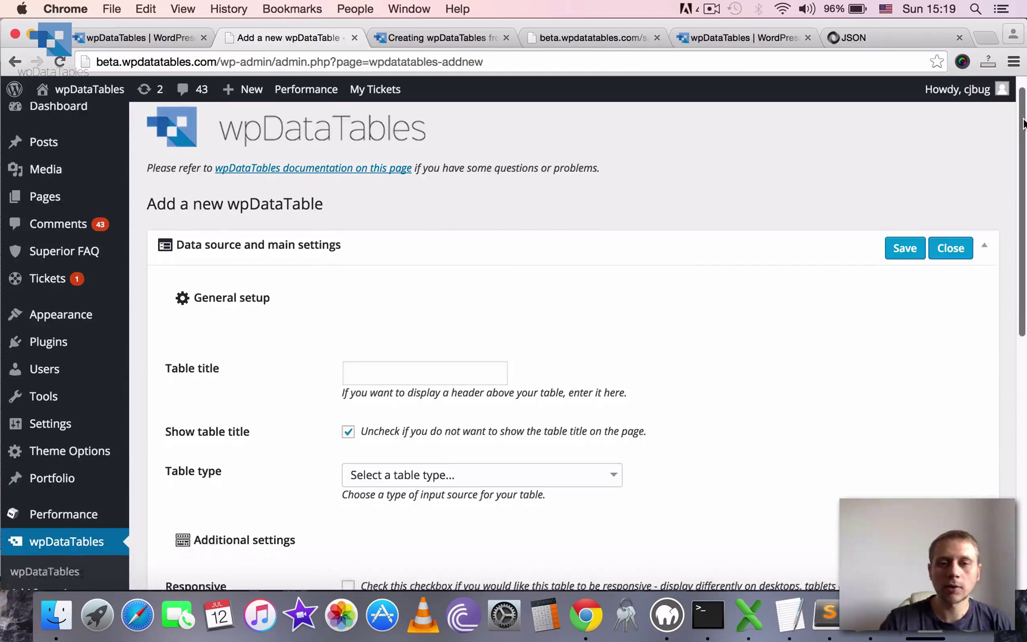
# Title the new table 'Video JSON example' and set its type to JSON file
pyautogui.click(424, 277)
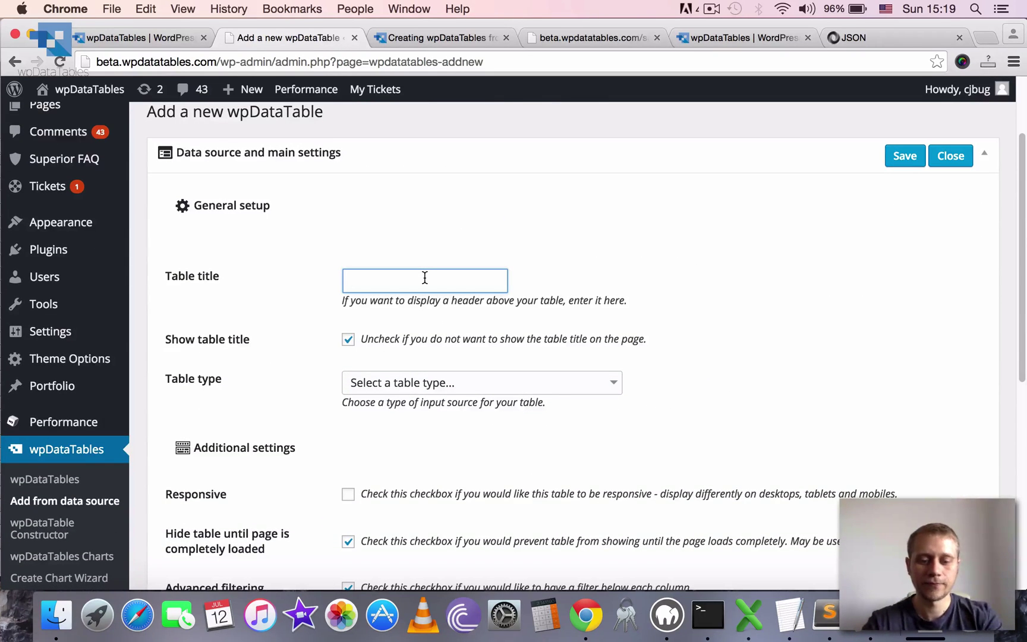
pyautogui.write('Video JSON example')
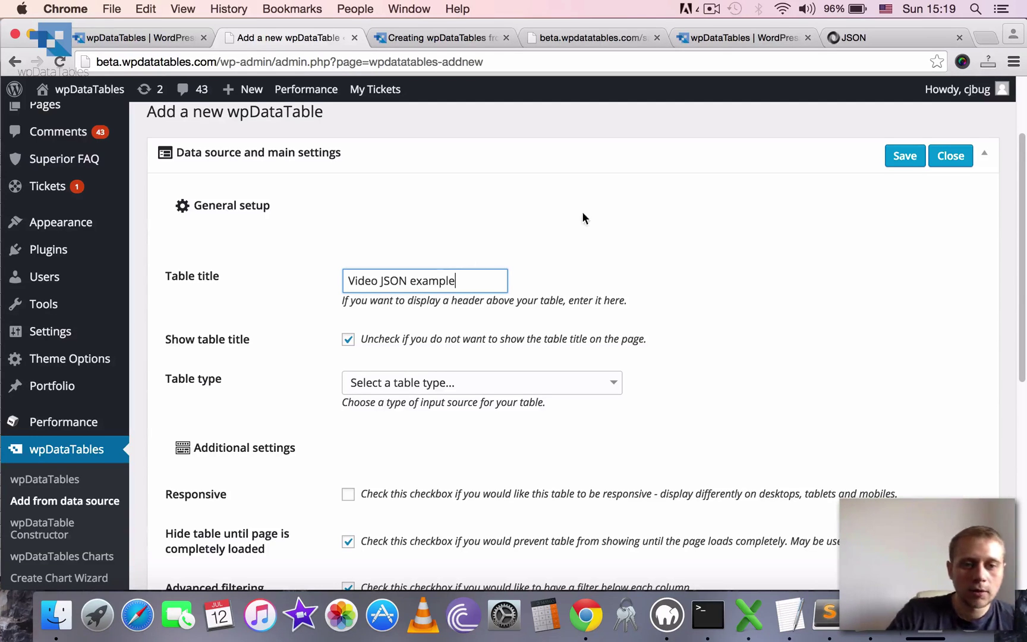
pyautogui.click(557, 382)
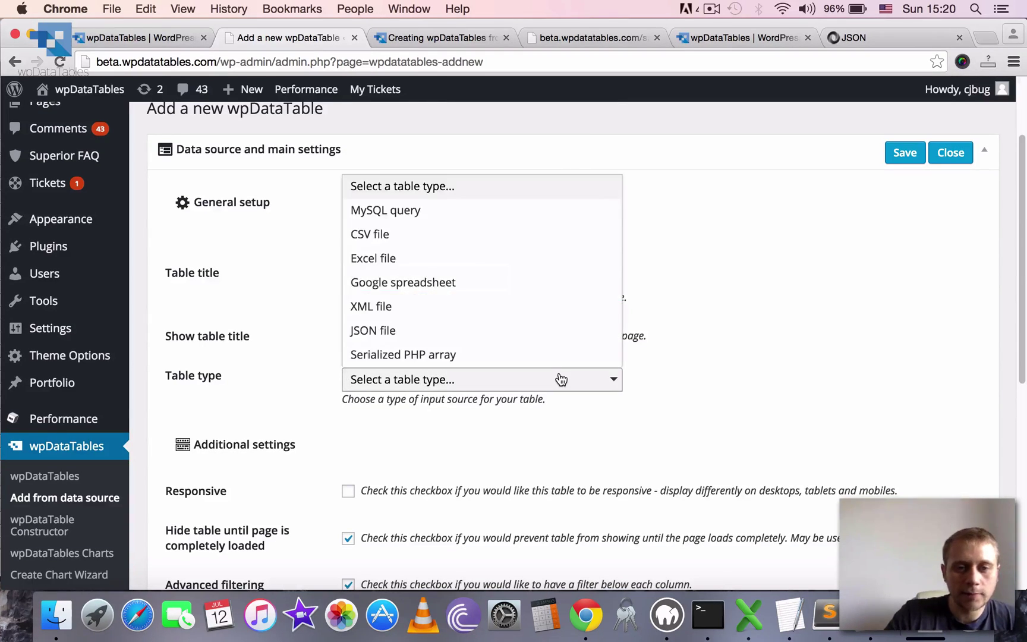
pyautogui.click(364, 331)
# Paste the employees.json URL as the input file and save the table
pyautogui.scroll(-2, 1022, 241)
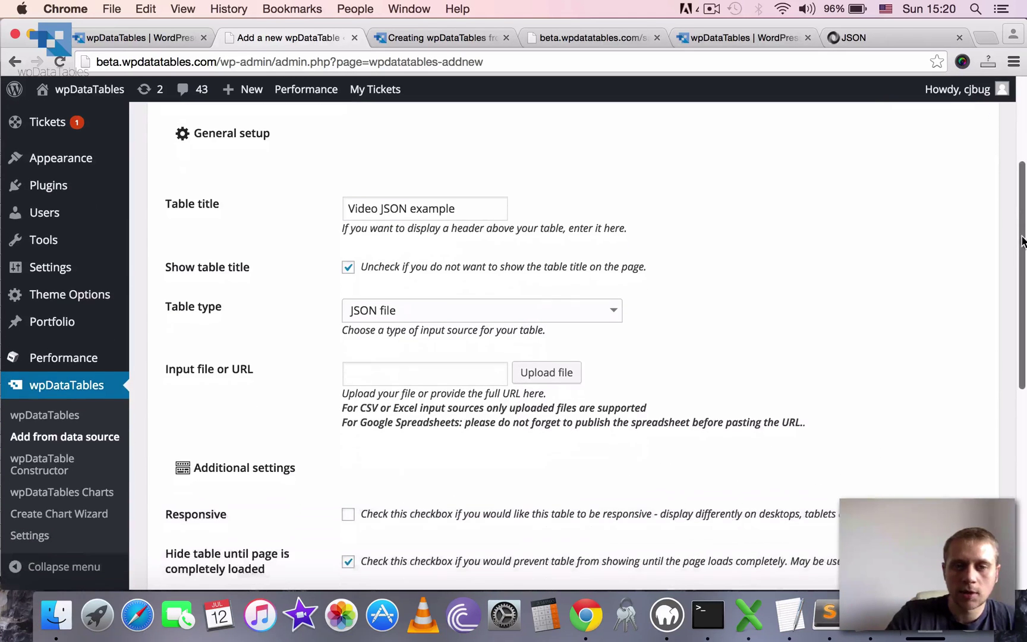
pyautogui.click(439, 366)
pyautogui.press('super+v')
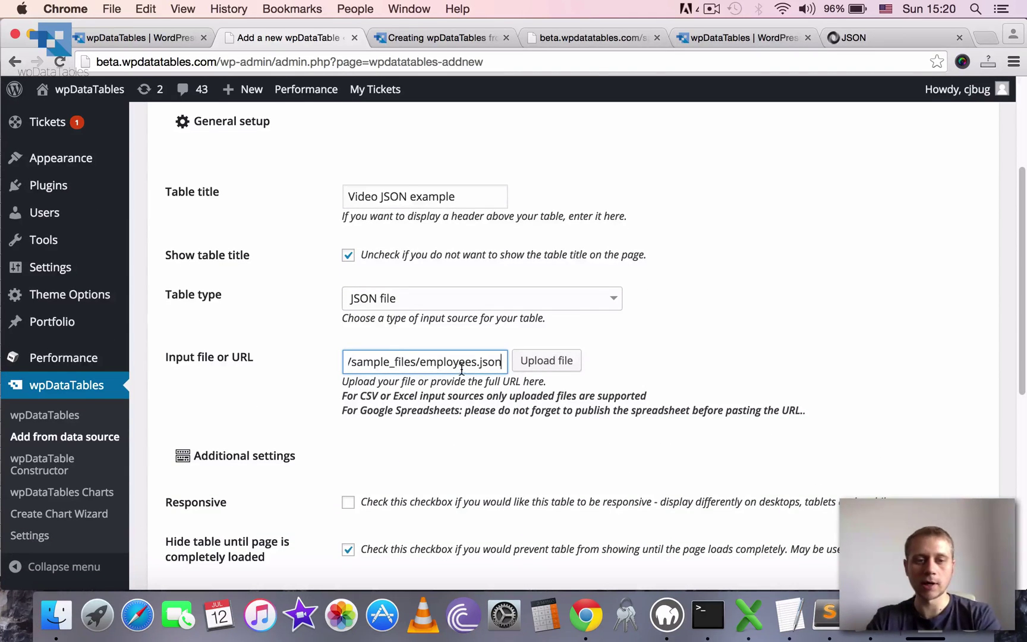
pyautogui.scroll(-2, 1023, 206)
pyautogui.scroll(-10, 1023, 206)
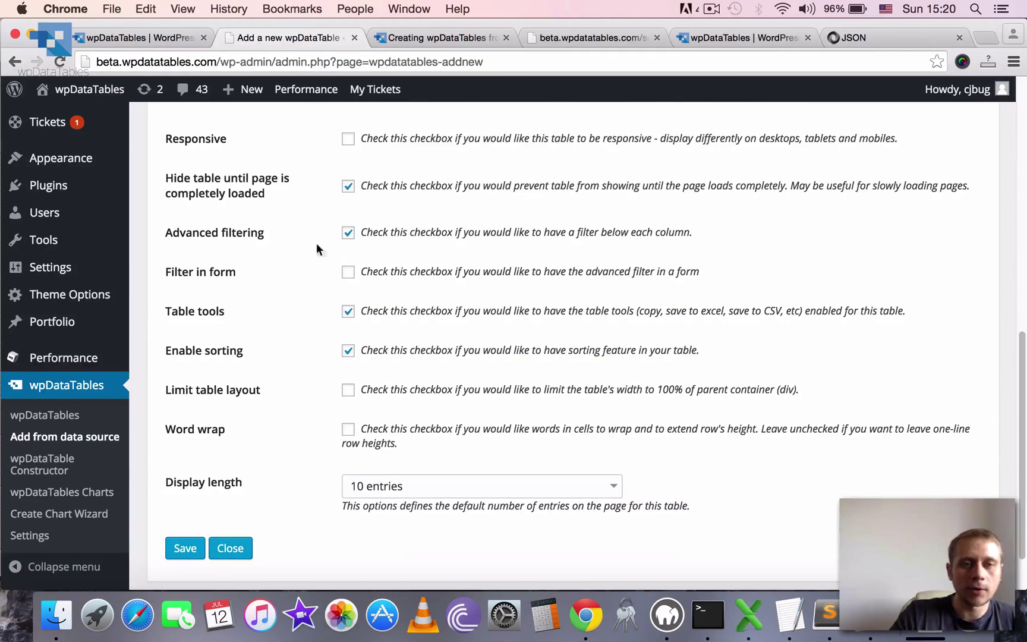
pyautogui.click(184, 553)
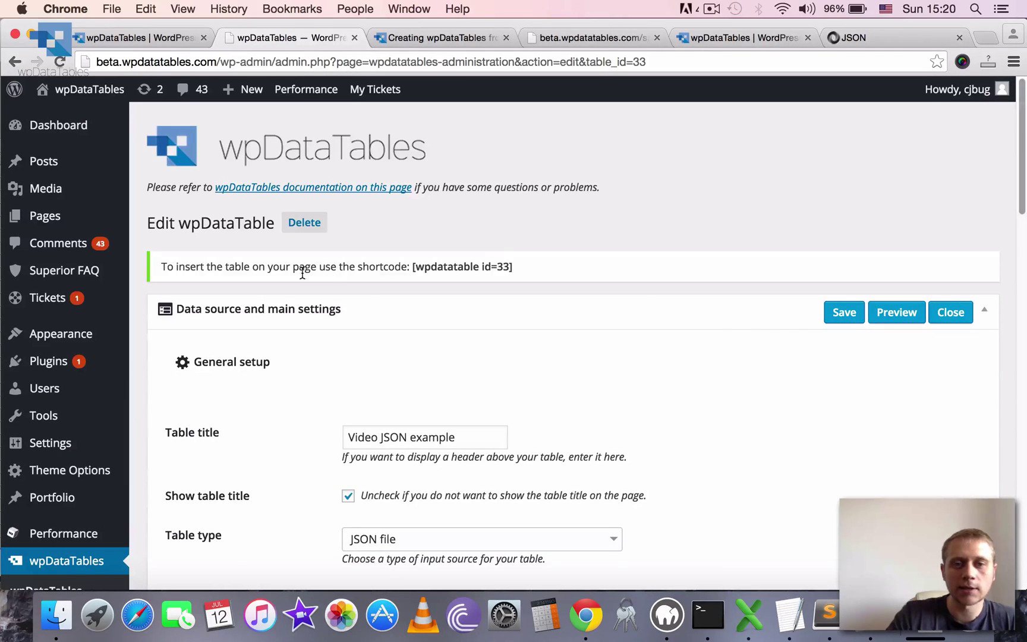
# In employees.json, pick out the field keys Name, Gender, Marital Status and Department
pyautogui.scroll(-15, 629, 395)
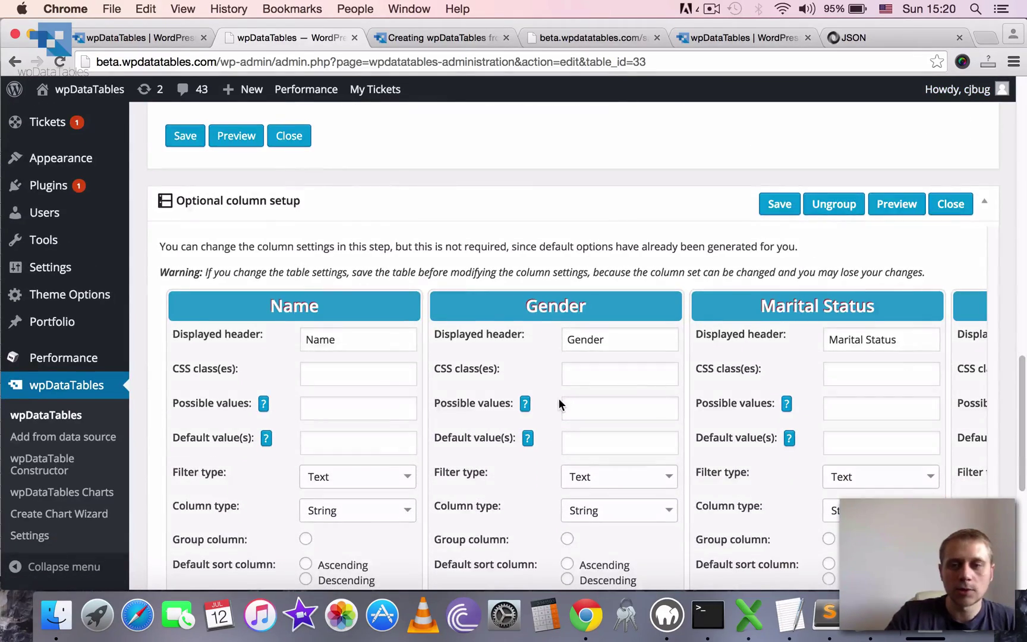
pyautogui.scroll(1, 559, 398)
pyautogui.click(552, 35)
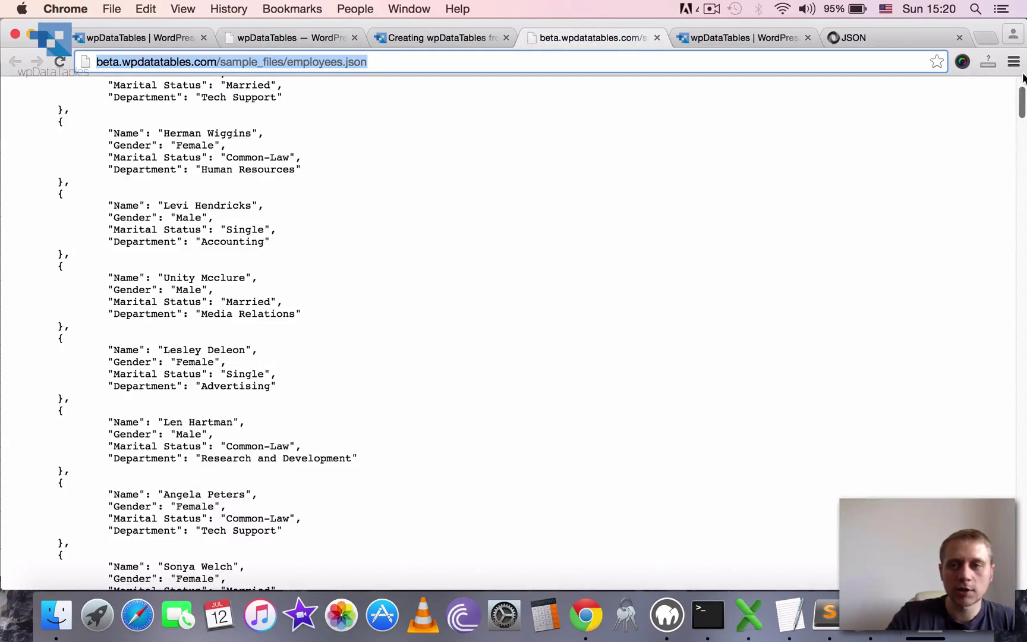
pyautogui.click(252, 169)
pyautogui.scroll(4, 247, 148)
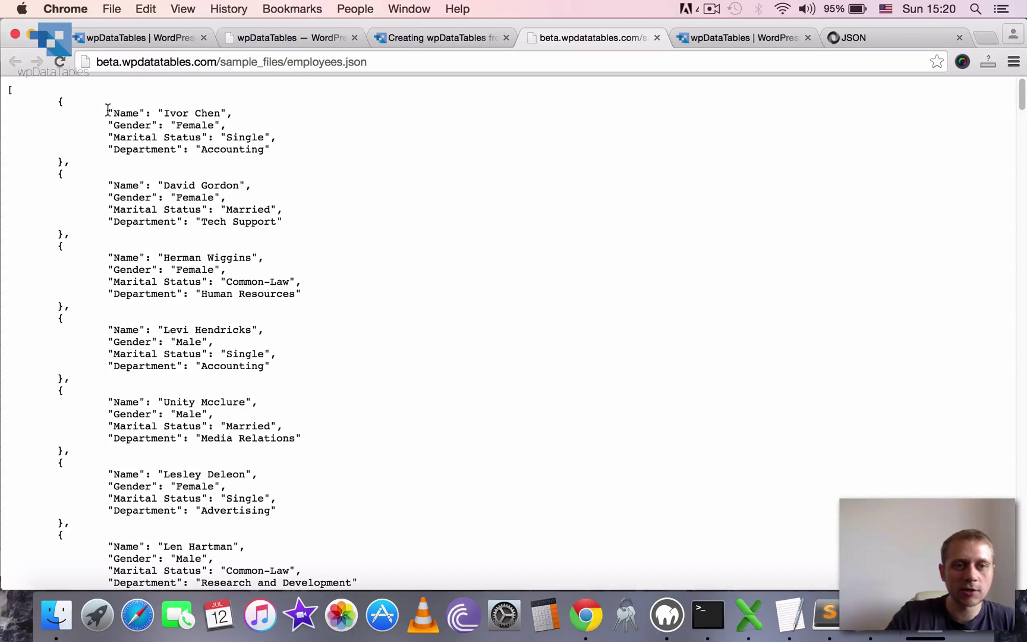
pyautogui.doubleClick(132, 113)
pyautogui.doubleClick(132, 125)
pyautogui.doubleClick(132, 137)
pyautogui.doubleClick(131, 149)
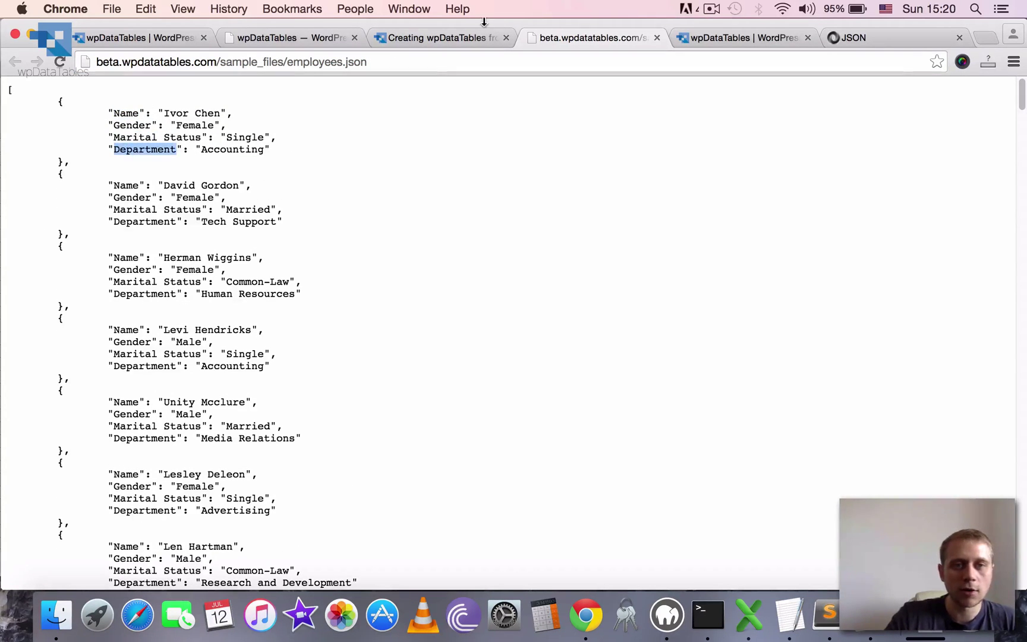
# Back on the table's edit page, review the generated columns in Optional column setup
pyautogui.click(434, 38)
pyautogui.click(267, 39)
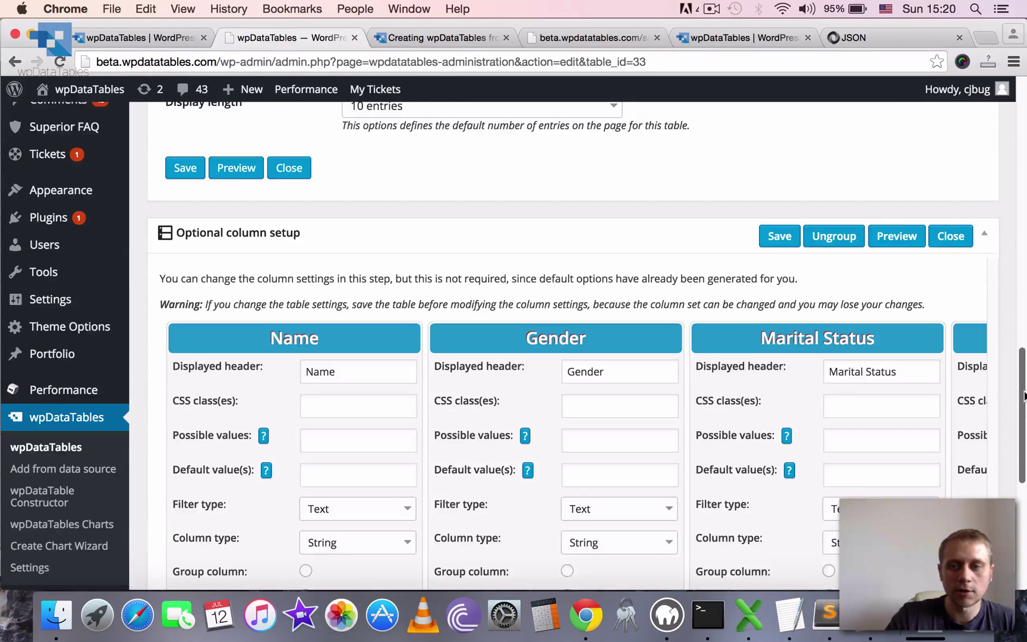
pyautogui.scroll(-4, 297, 211)
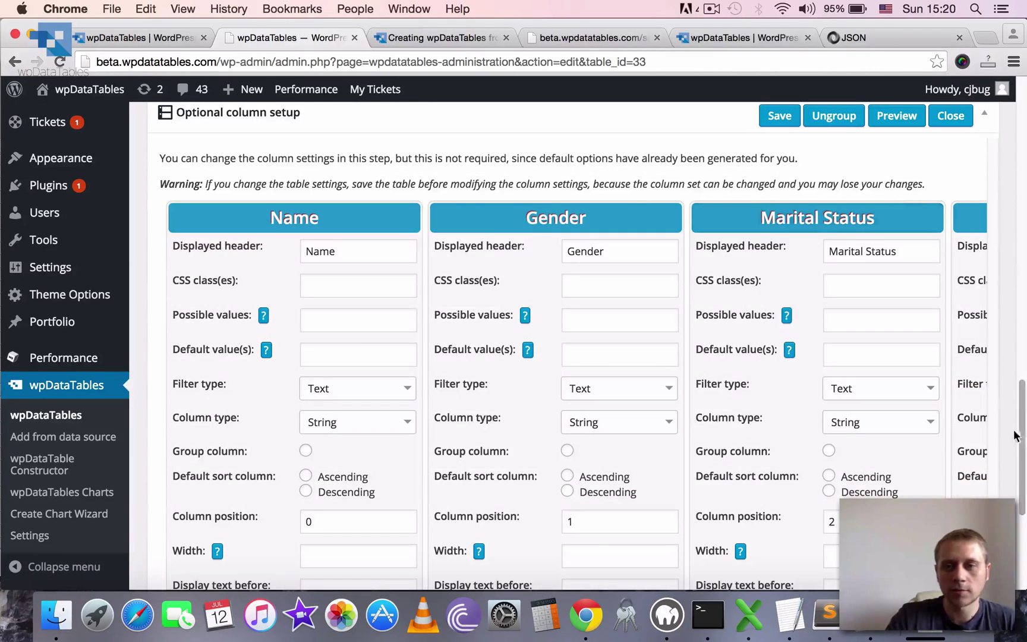
pyautogui.moveTo(1019, 420); pyautogui.dragTo(338, 496)
pyautogui.moveTo(291, 532); pyautogui.dragTo(493, 535)
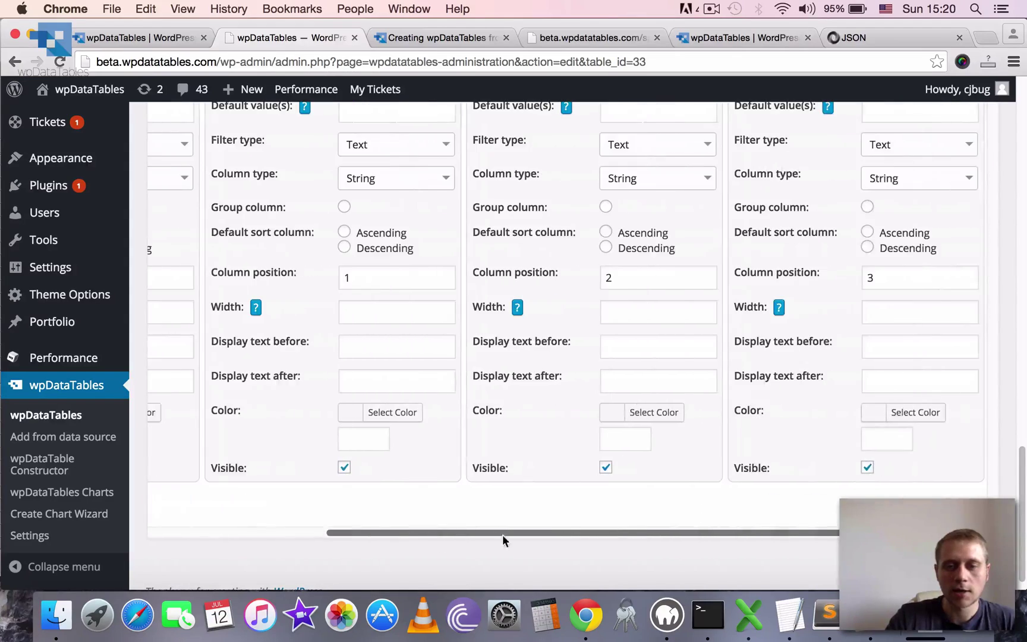
pyautogui.click(1022, 331)
pyautogui.moveTo(1017, 324); pyautogui.dragTo(1023, 446)
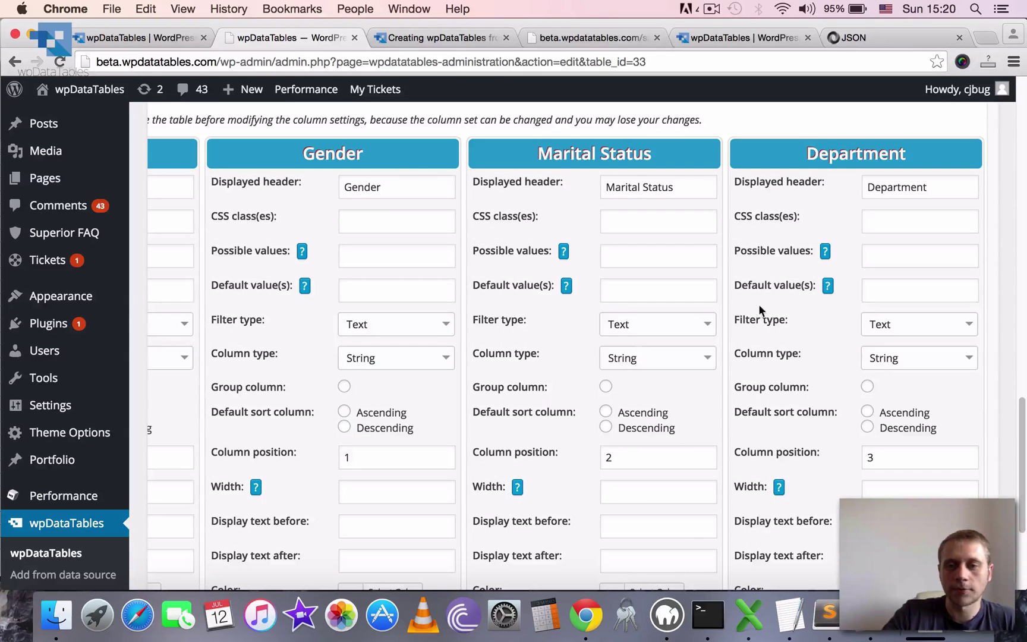
# Set the Department and Marital Status filter types to Select box
pyautogui.click(934, 332)
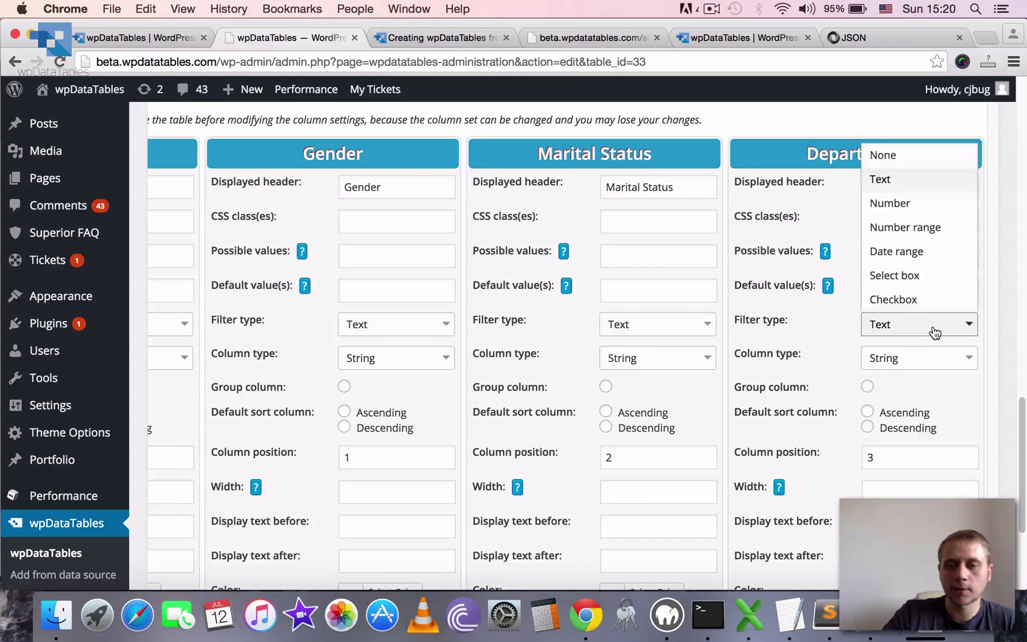
pyautogui.click(910, 278)
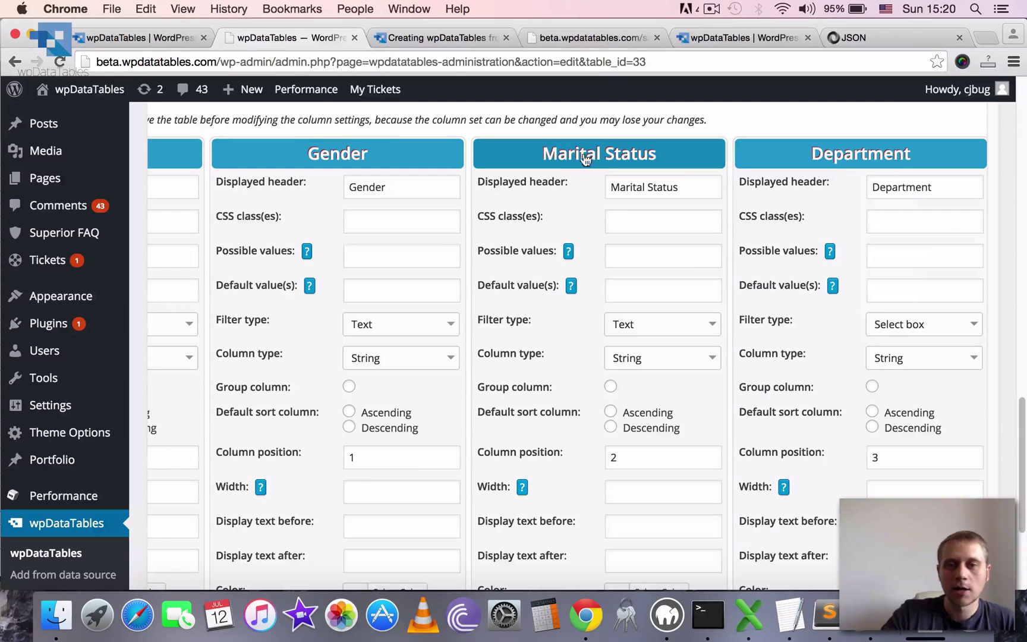
pyautogui.click(663, 331)
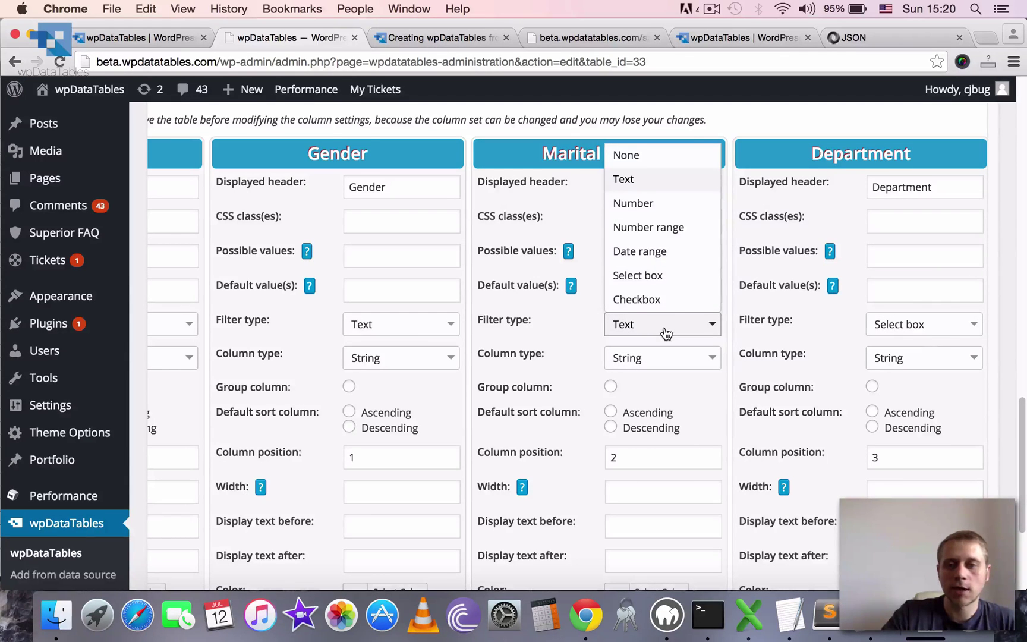
pyautogui.click(652, 277)
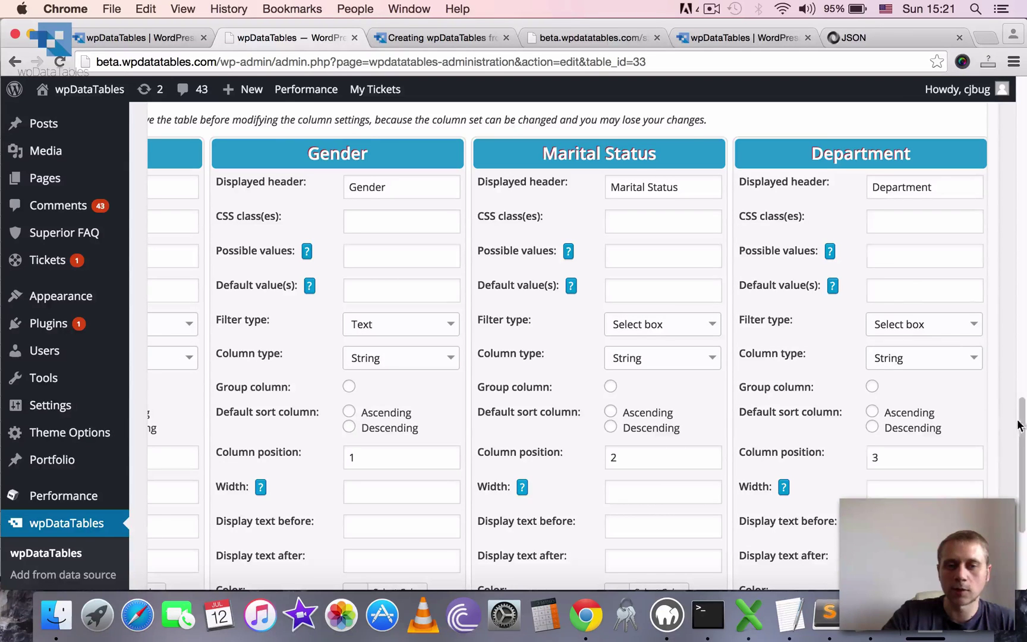
# Set the Gender filter type to Select box and save the table
pyautogui.scroll(-5, 1017, 417)
pyautogui.moveTo(764, 511); pyautogui.dragTo(548, 482)
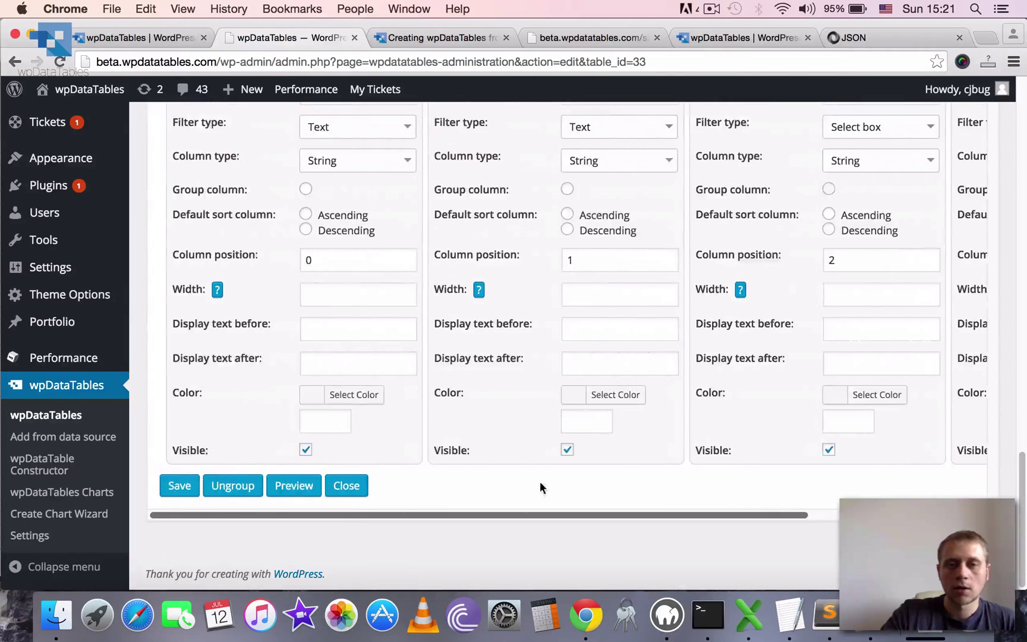
pyautogui.scroll(3, 588, 433)
pyautogui.scroll(2, 589, 432)
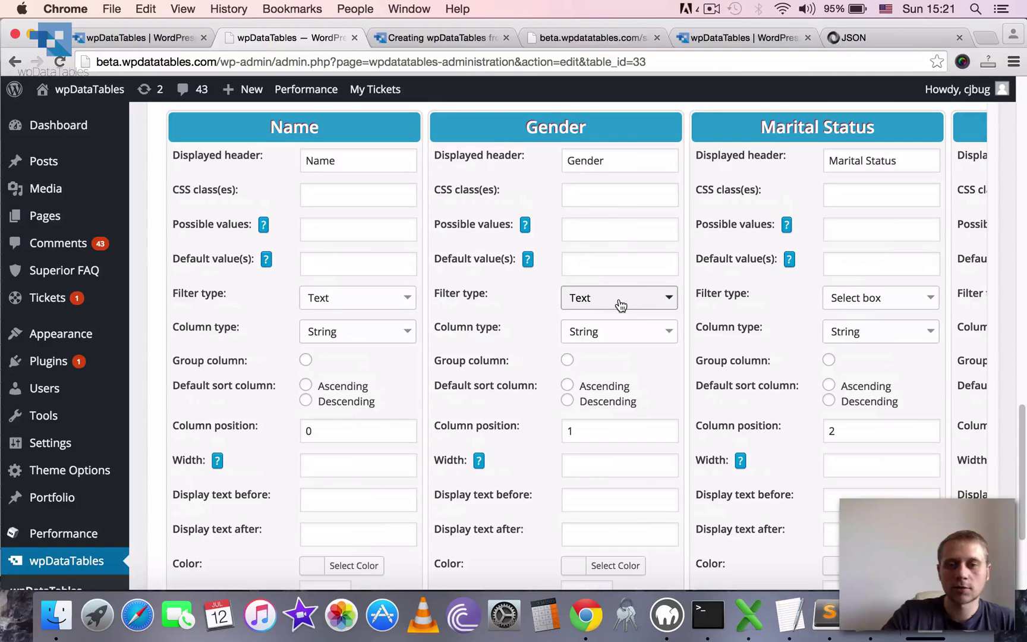
pyautogui.click(637, 304)
pyautogui.click(622, 250)
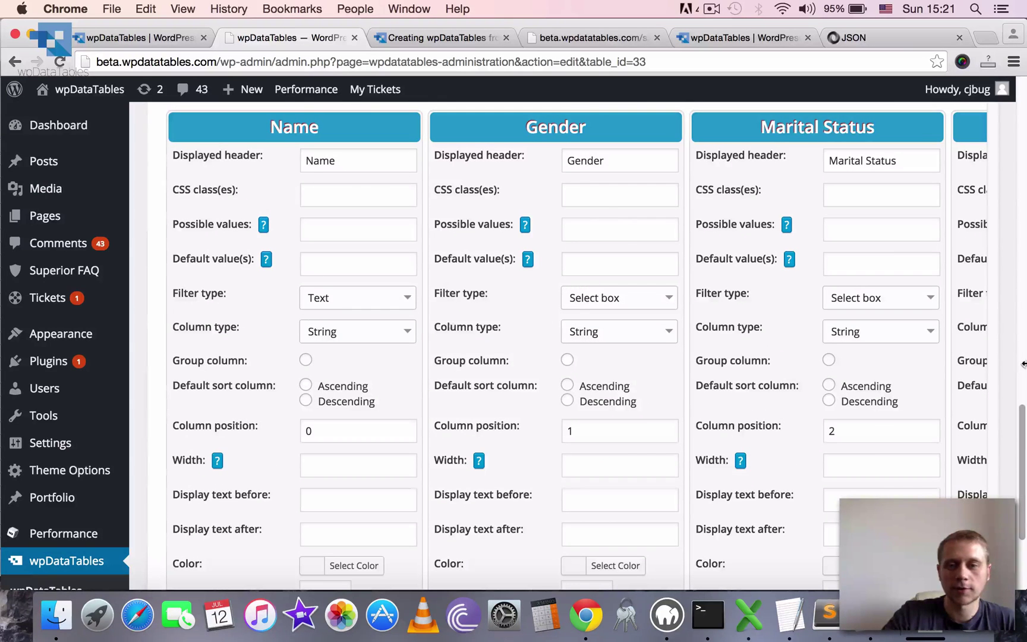
pyautogui.scroll(-5, 1022, 372)
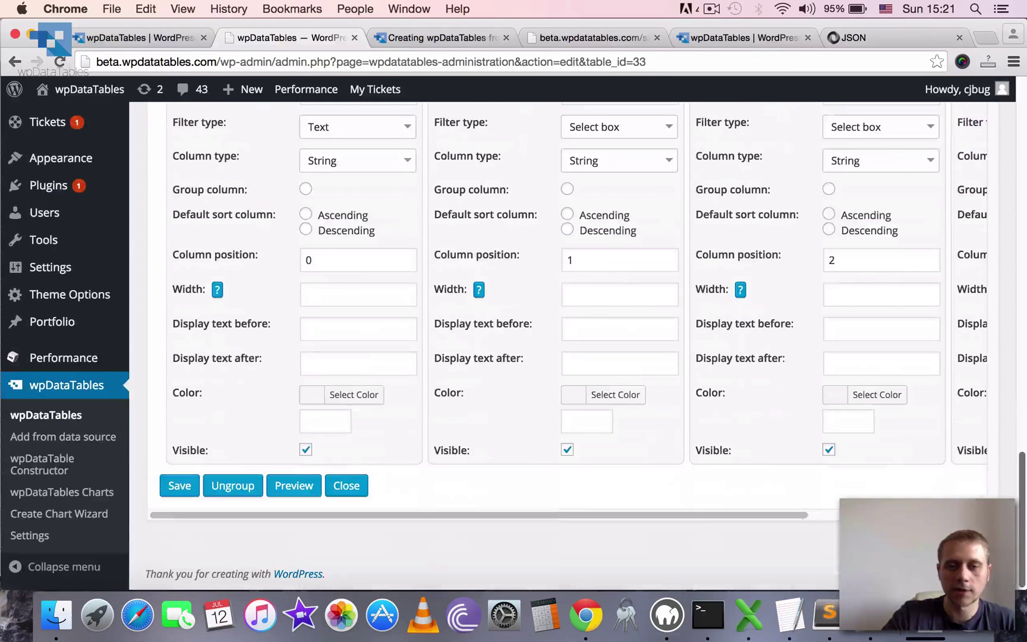
pyautogui.click(179, 486)
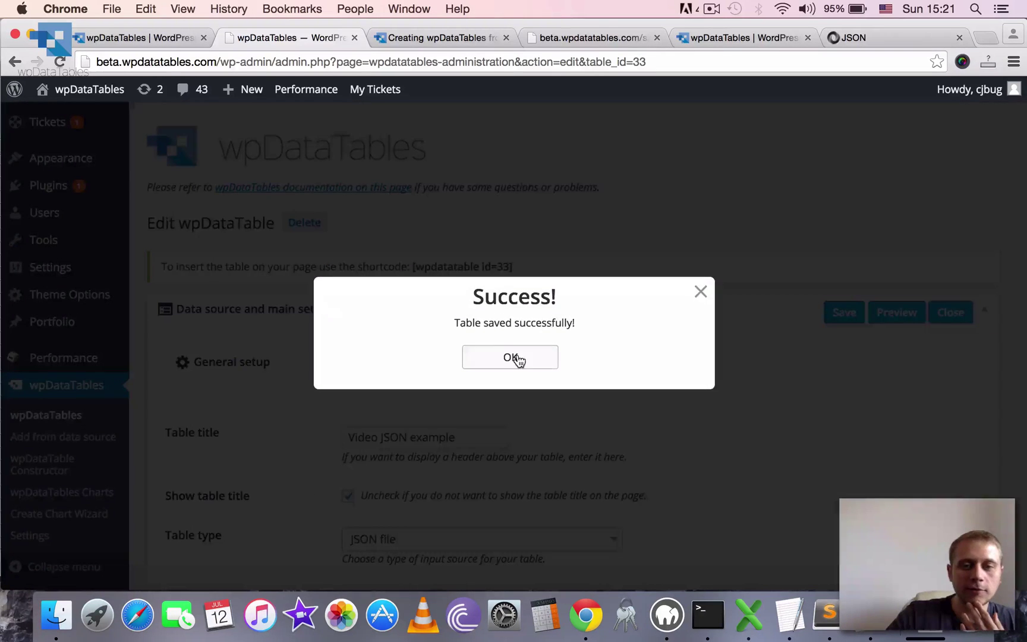
# Preview the table and filter it to married Female entries
pyautogui.click(518, 358)
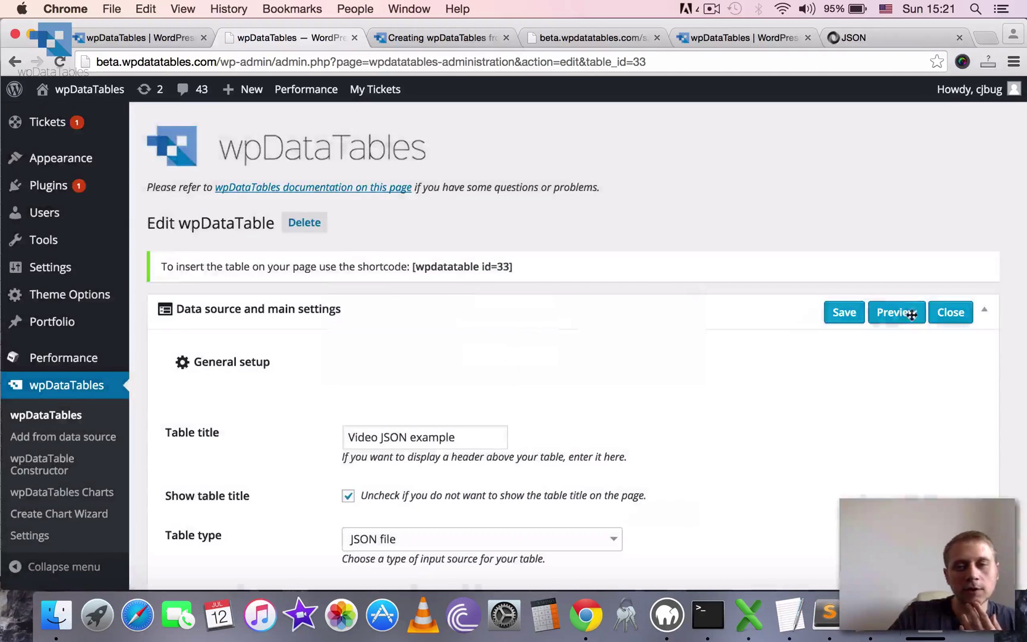
pyautogui.click(884, 317)
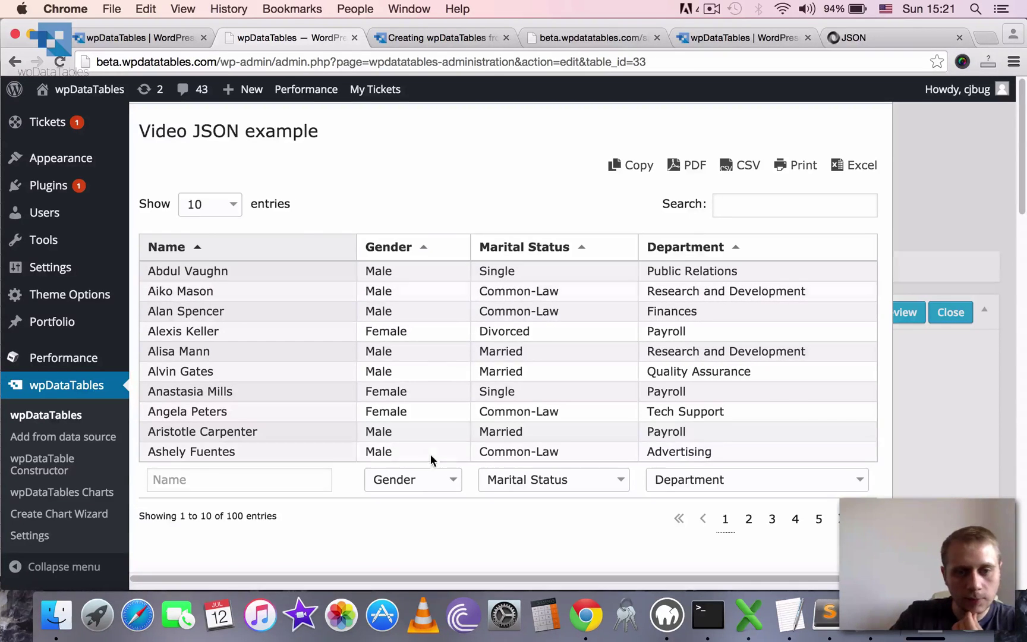
pyautogui.click(429, 482)
pyautogui.click(429, 527)
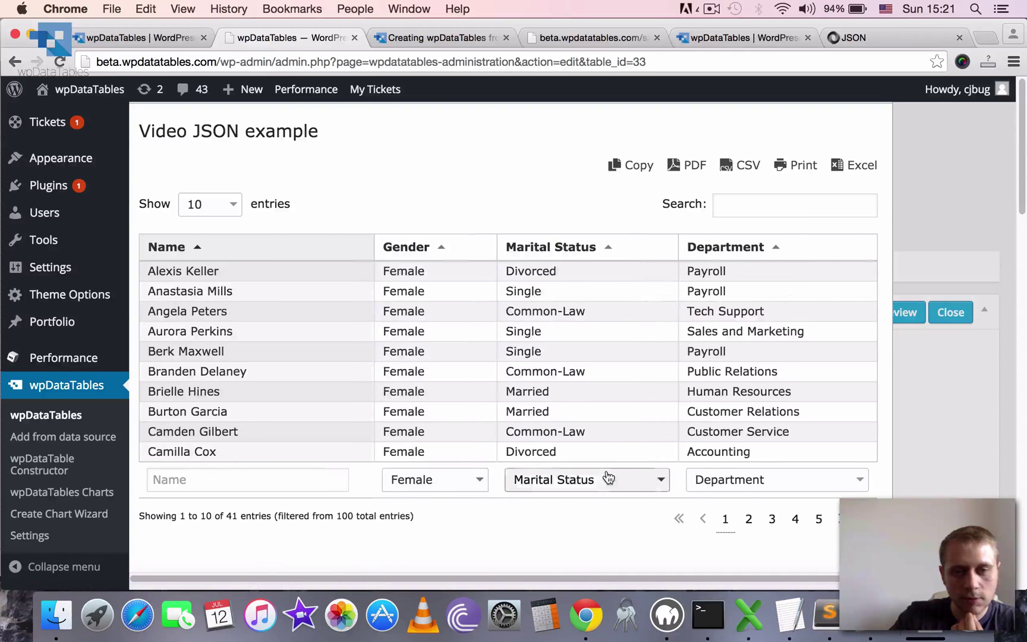
pyautogui.click(602, 483)
pyautogui.click(582, 437)
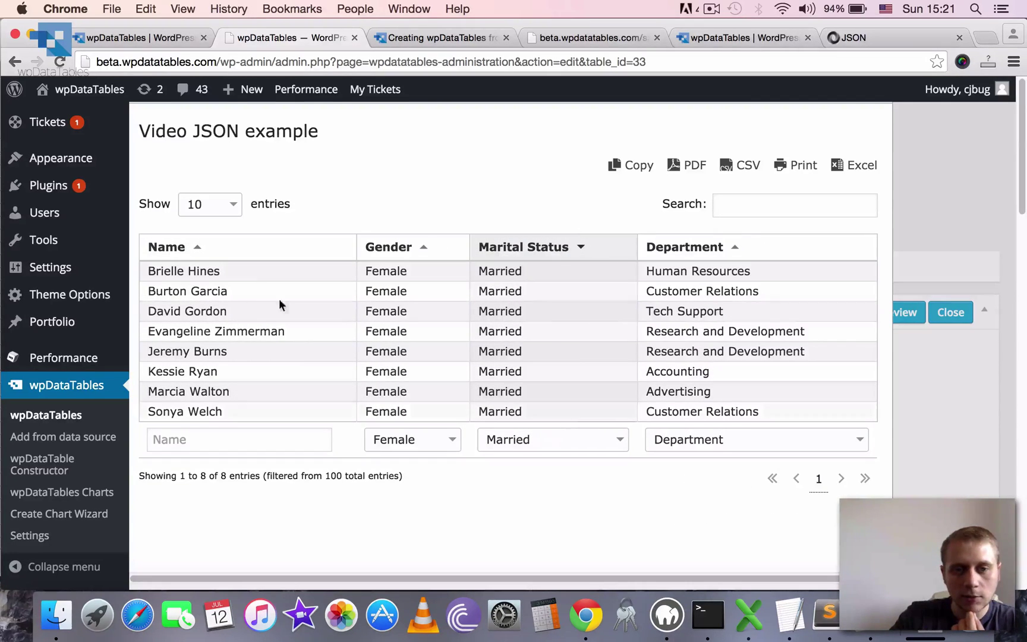
# Sort the preview by Name descending, then close the preview
pyautogui.click(266, 250)
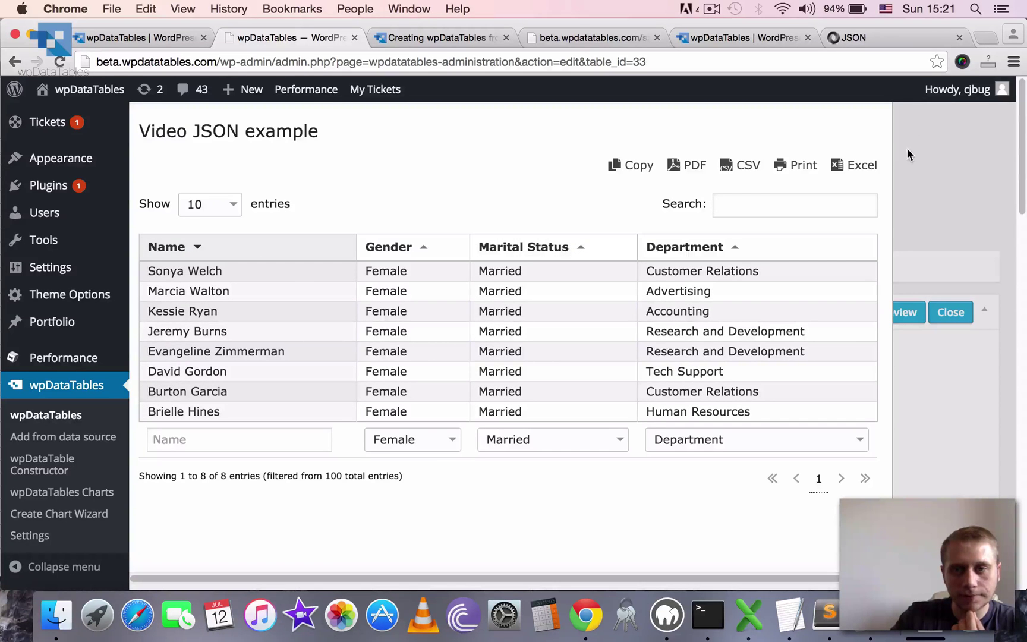
pyautogui.scroll(-5, 1022, 282)
pyautogui.press('Return')
pyautogui.moveTo(1022, 237); pyautogui.dragTo(1020, 171)
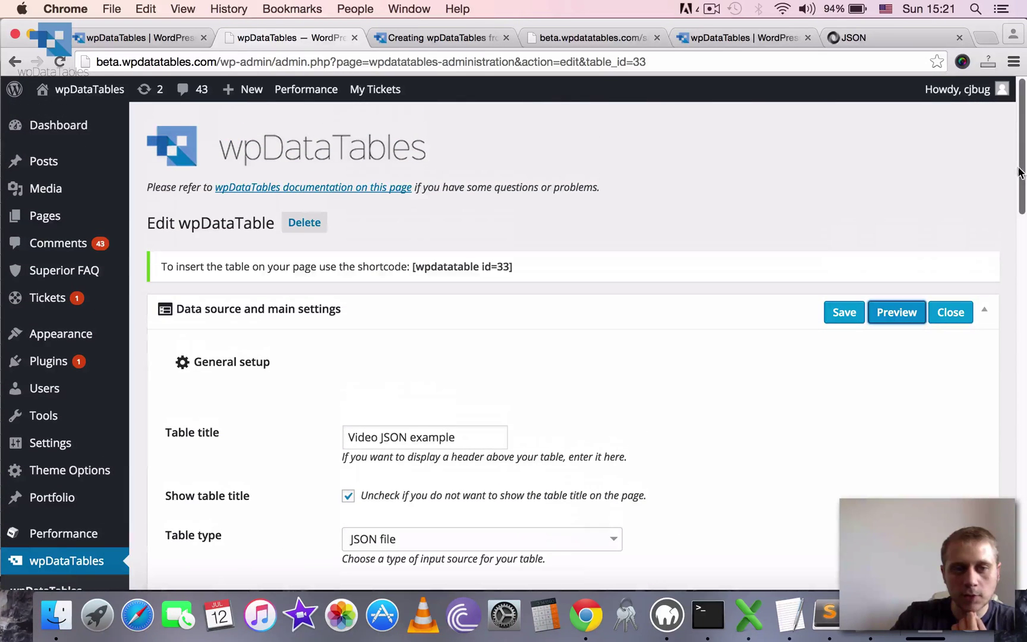
# Select the [wpdatatable id=33] shortcode and start a new page via Pages > Add New
pyautogui.moveTo(513, 267); pyautogui.dragTo(414, 271)
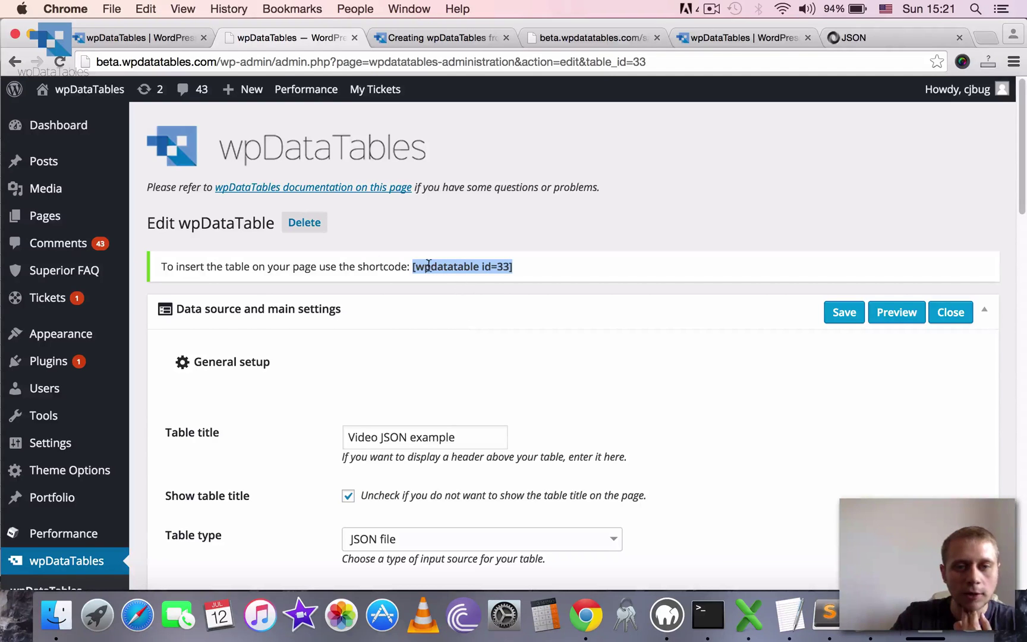
pyautogui.moveTo(54, 215)
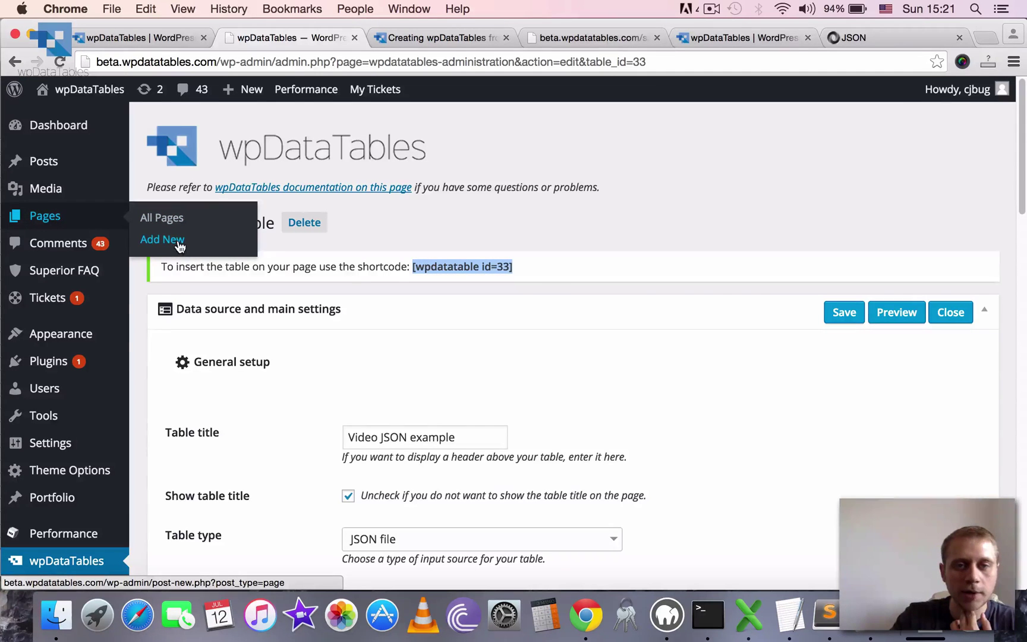
pyautogui.click(178, 240)
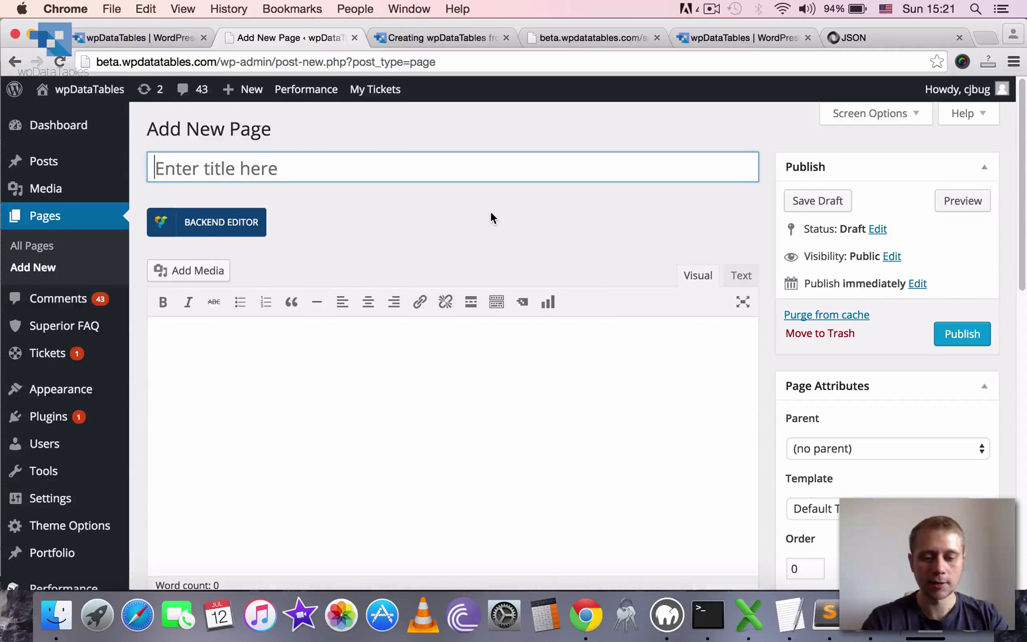
# Title the page 'Video JSON example' and write 'Here is our JSON based wpDataTable:' plus an empty paragraph
pyautogui.write('Vide')
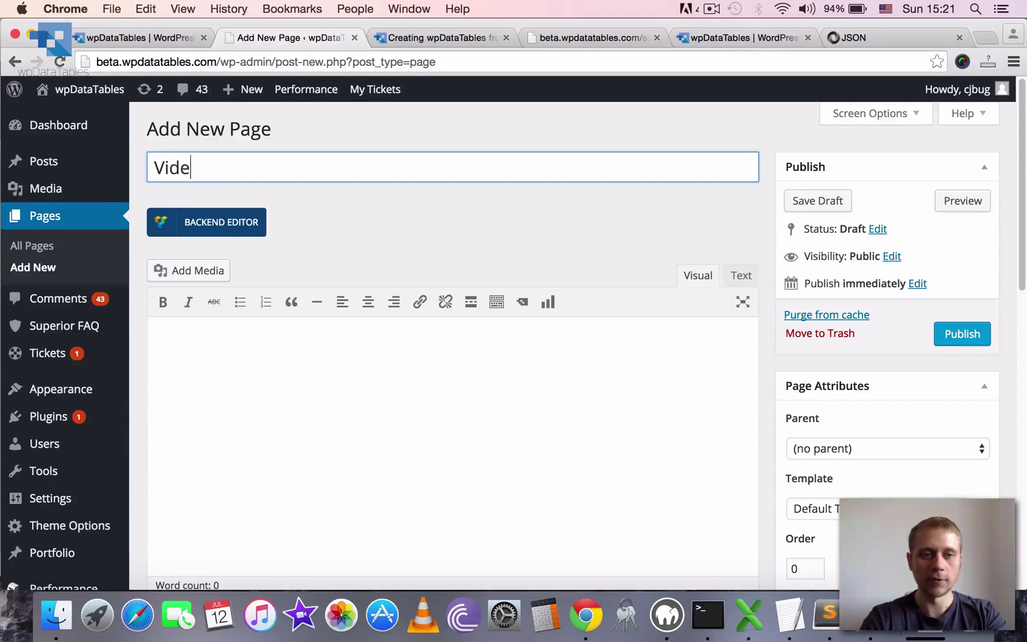
pyautogui.write('o JSON example')
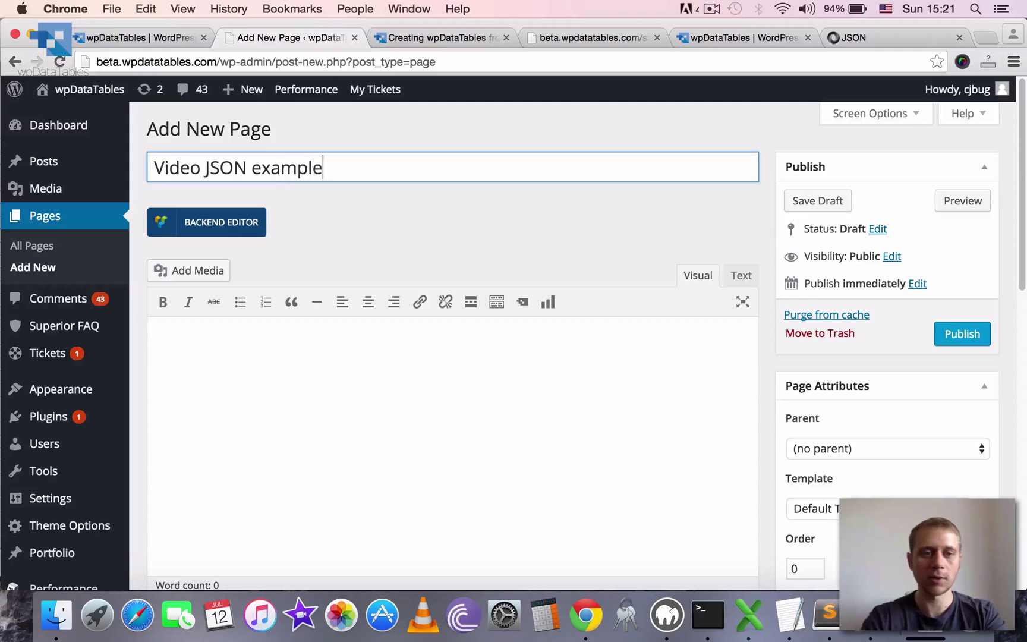
pyautogui.click(392, 440)
pyautogui.write('Here')
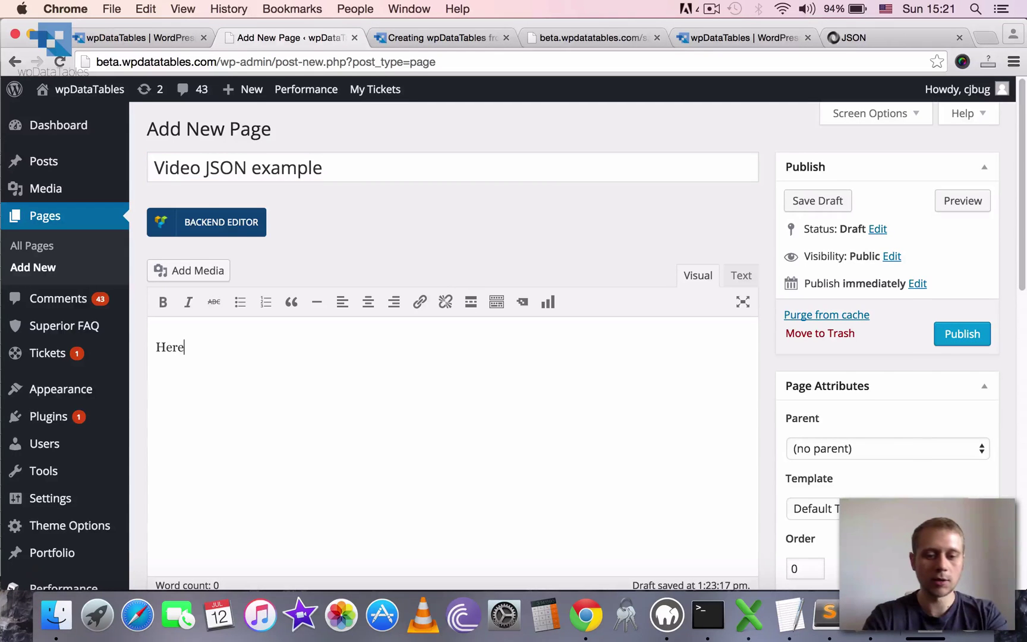
pyautogui.write(' is our JSON based wp')
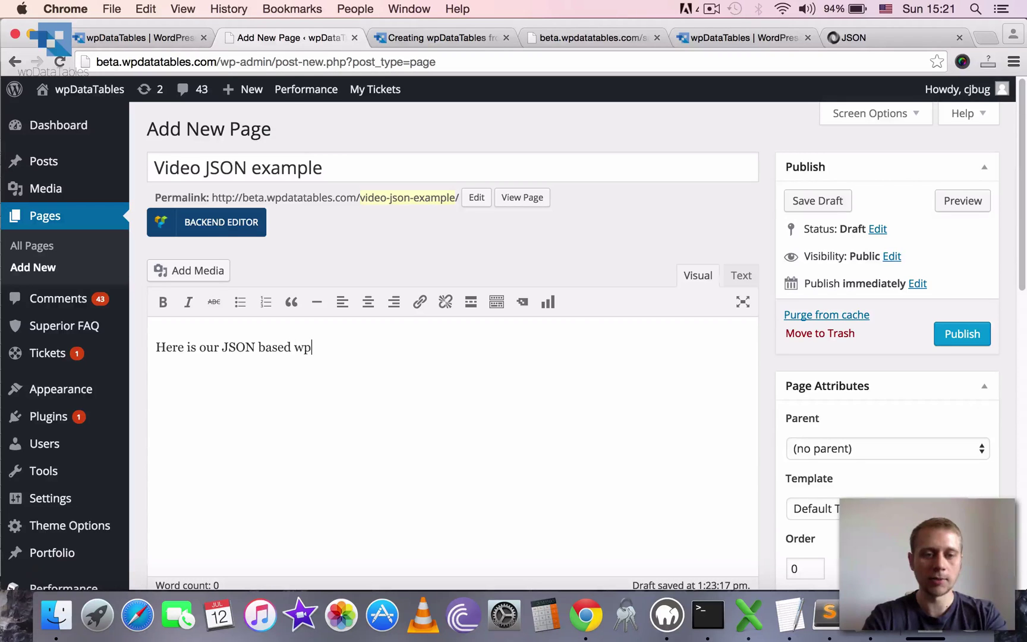
pyautogui.write('DataTable:')
pyautogui.press('Return')
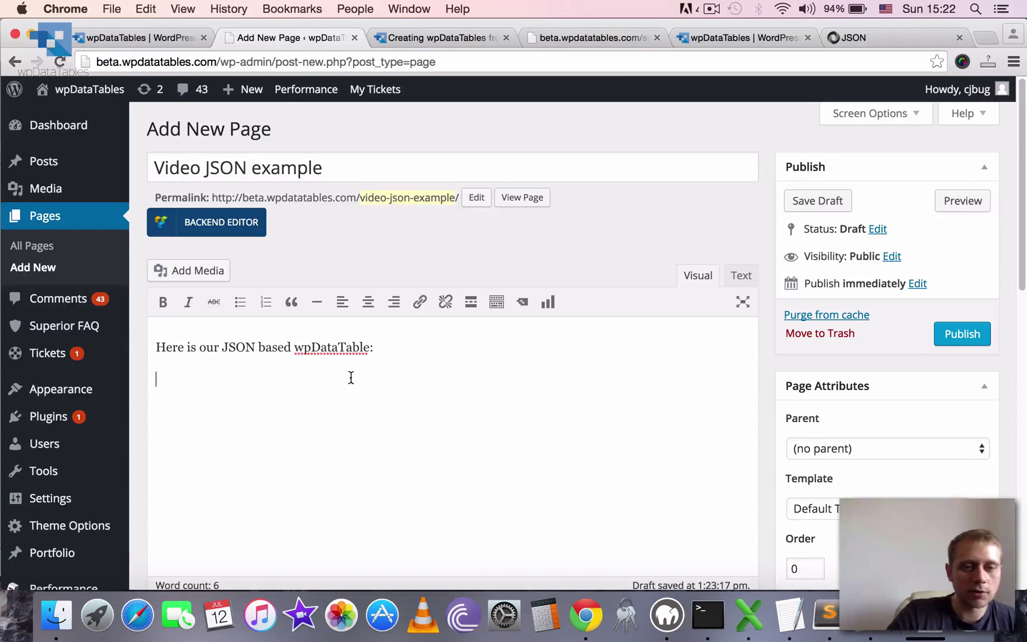
# Insert the 'Video JSON example (id: 33)' table into the page body
pyautogui.click(522, 303)
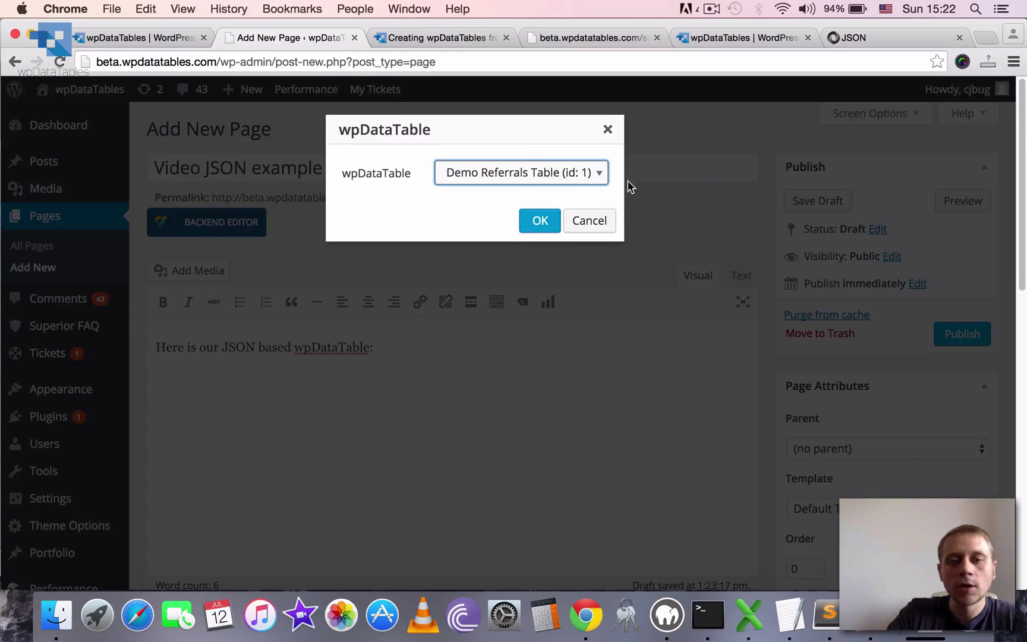
pyautogui.click(577, 173)
pyautogui.moveTo(743, 225); pyautogui.dragTo(744, 419)
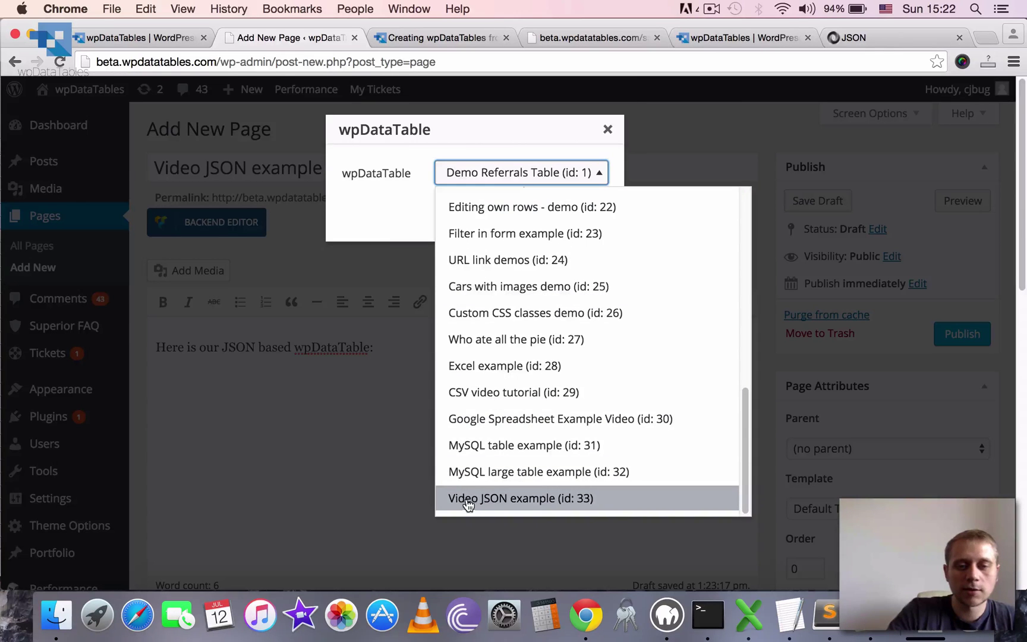
pyautogui.click(491, 500)
pyautogui.click(534, 229)
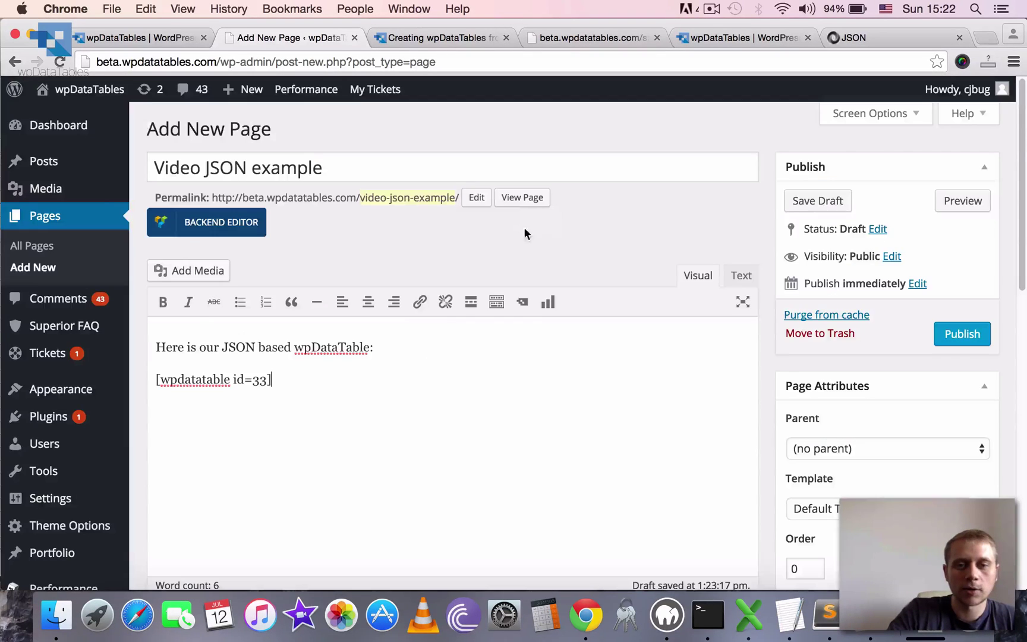
# Publish the page and view it live
pyautogui.moveTo(318, 388); pyautogui.dragTo(83, 375)
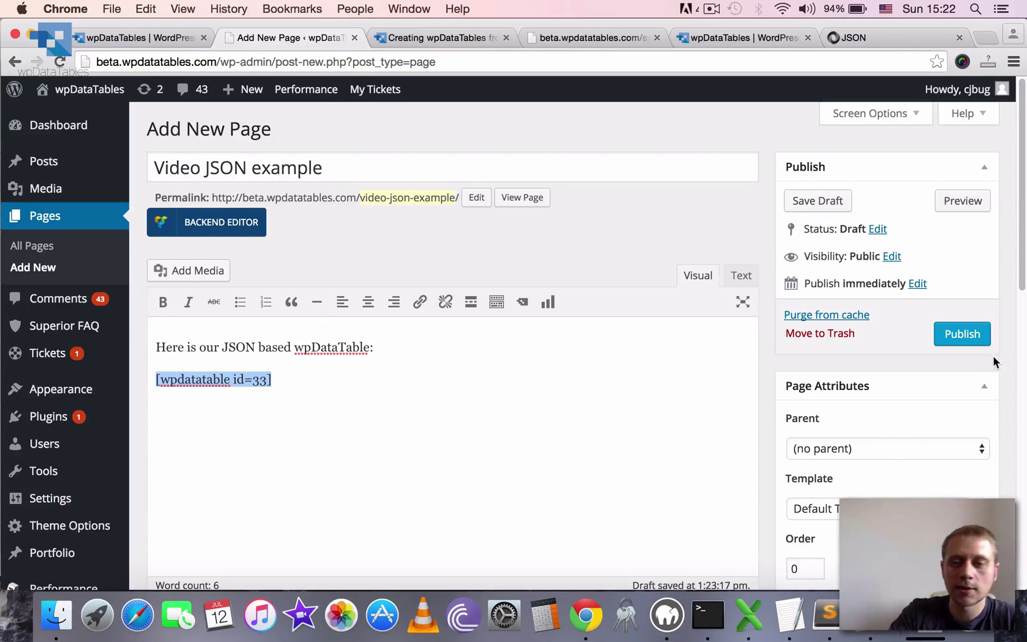
pyautogui.click(951, 337)
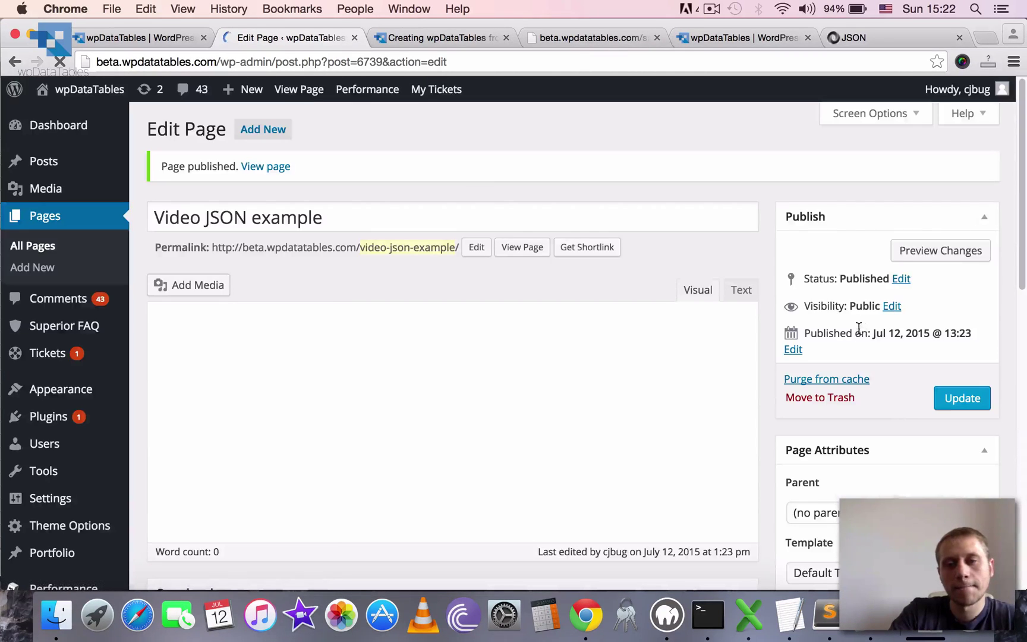
pyautogui.click(523, 252)
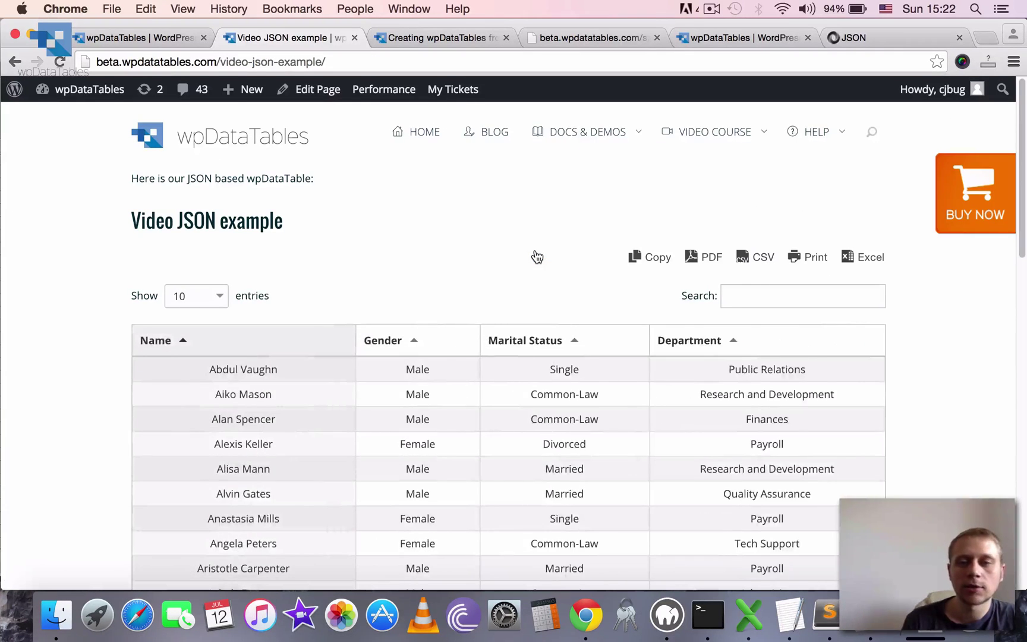
# Toggle the Name sort descending and back to ascending, then filter names by 'Ang'
pyautogui.scroll(-5, 394, 273)
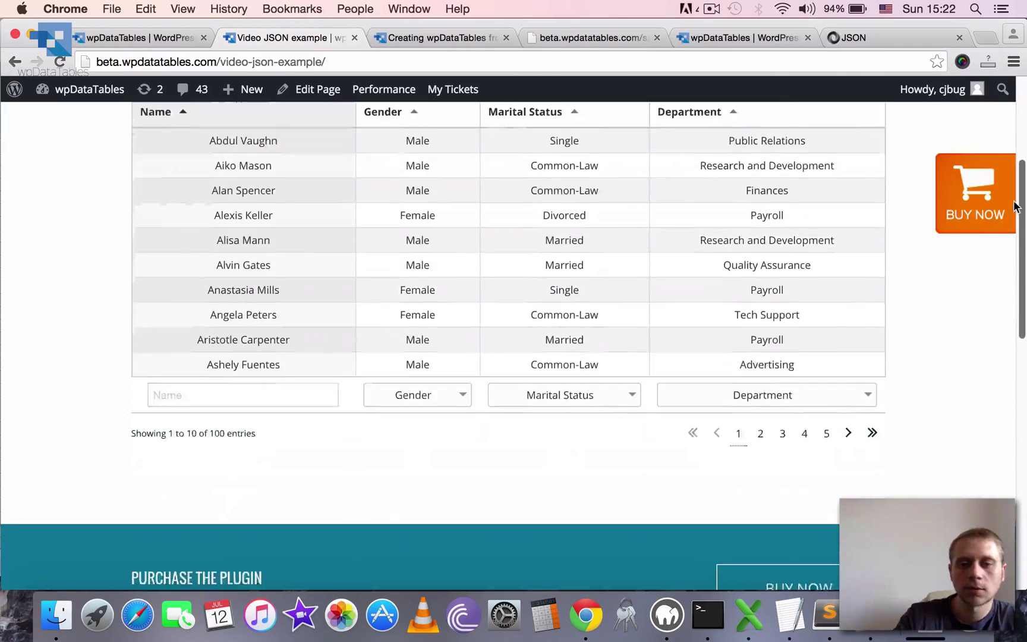
pyautogui.scroll(3, 375, 224)
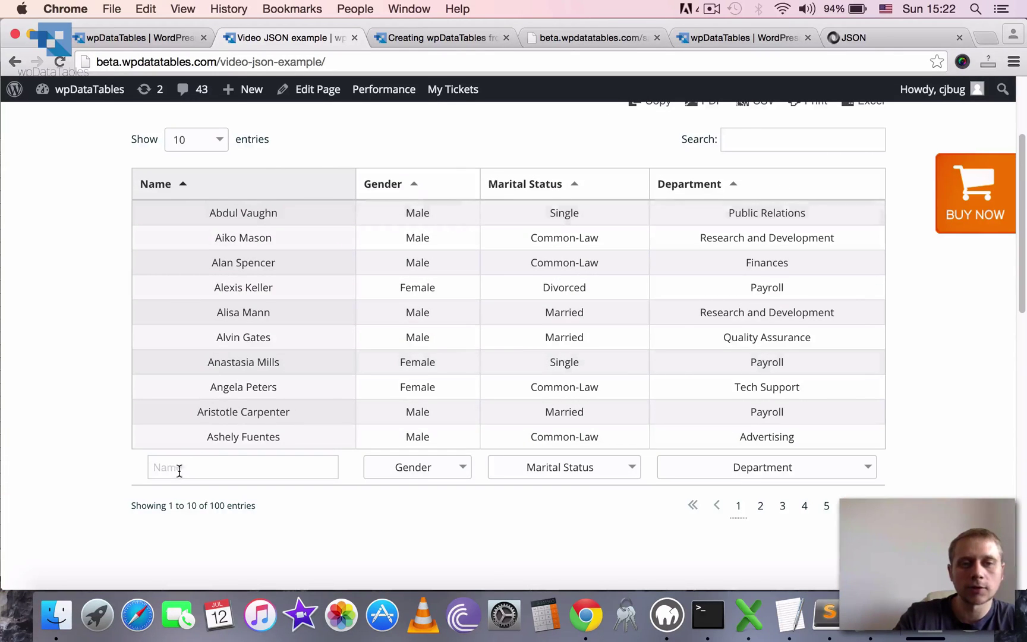
pyautogui.click(249, 193)
pyautogui.click(237, 189)
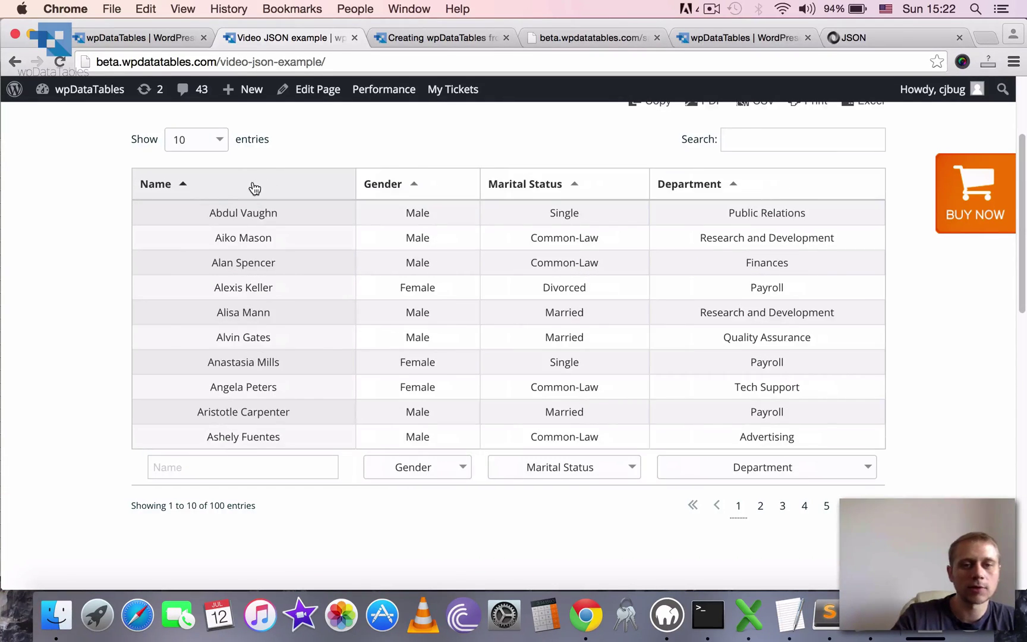
pyautogui.click(248, 459)
pyautogui.write('Ang')
# Set the select filters to Female, Common-Law and Accounting
pyautogui.click(429, 297)
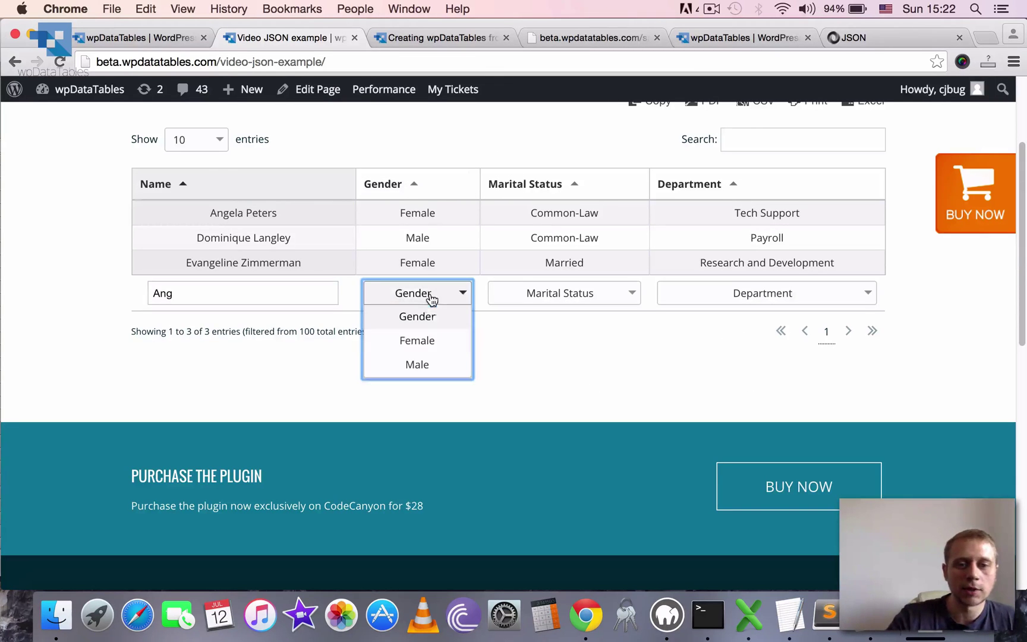
pyautogui.click(424, 342)
pyautogui.click(563, 270)
pyautogui.click(563, 320)
pyautogui.click(802, 252)
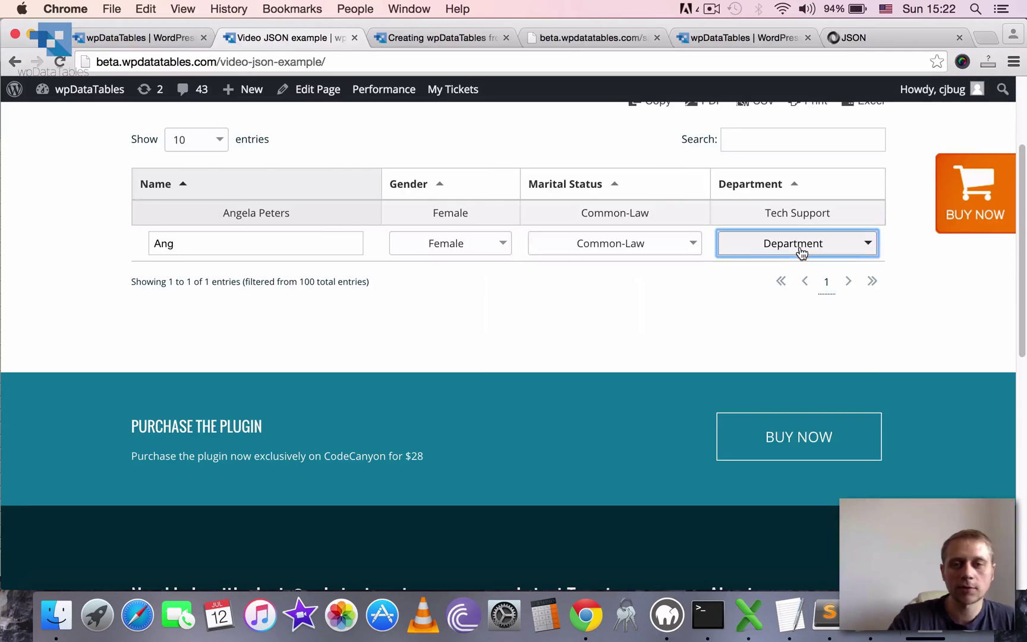
pyautogui.click(795, 293)
pyautogui.moveTo(1019, 247); pyautogui.dragTo(1015, 182)
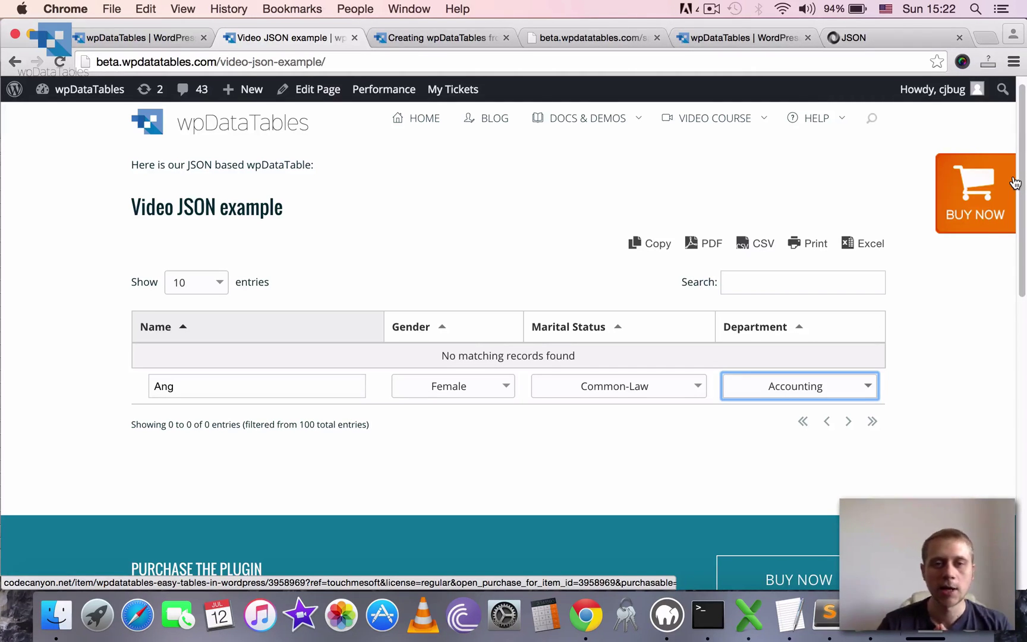
# Show the employees.json file, highlighting the first employee record and several following records to point out their fields
pyautogui.click(587, 38)
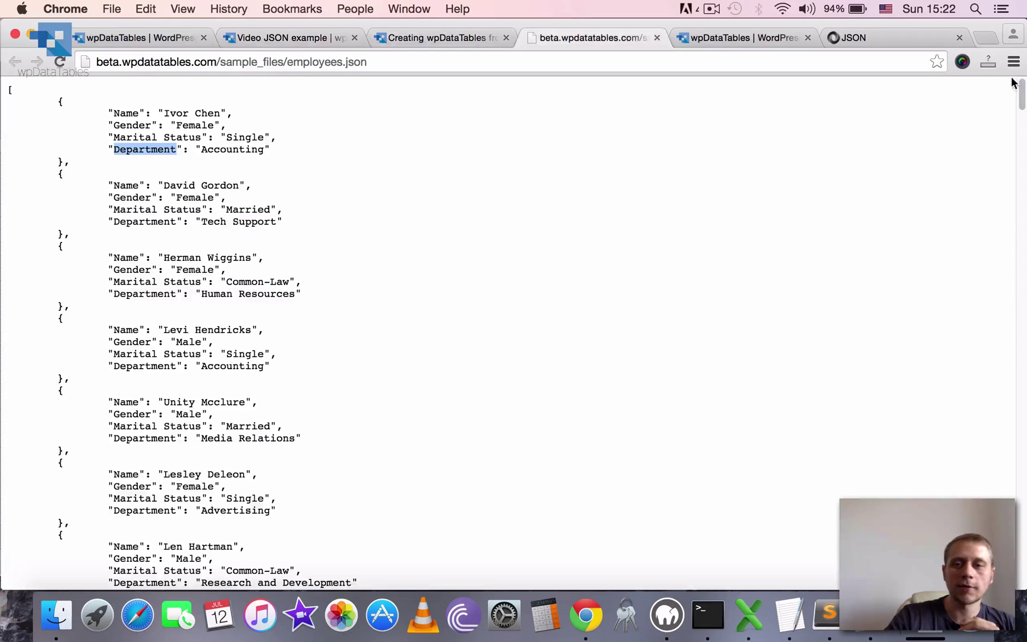
pyautogui.moveTo(58, 101); pyautogui.dragTo(66, 159)
pyautogui.click(84, 124)
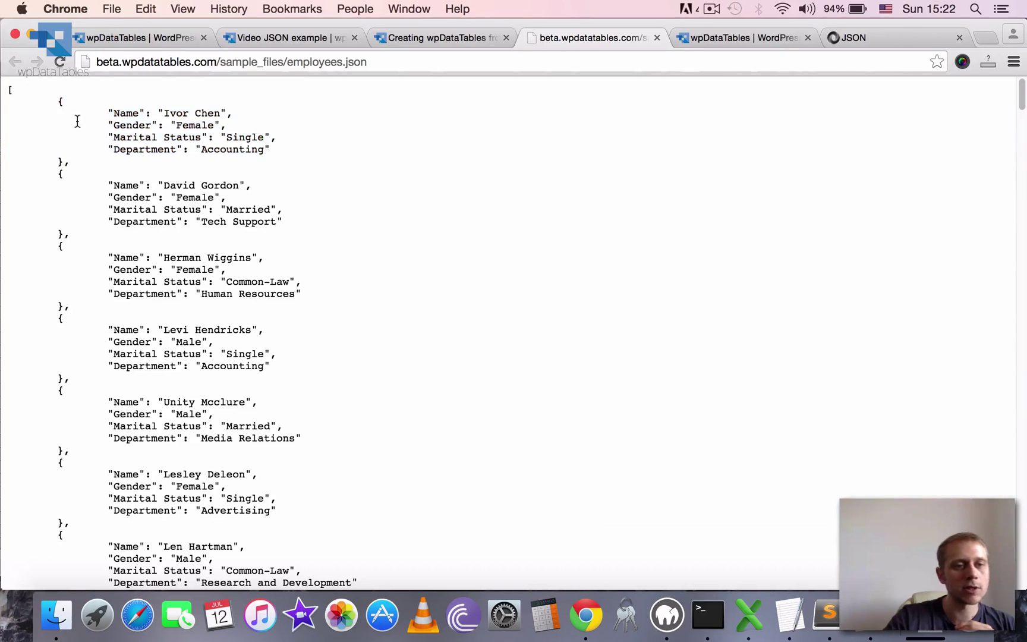
pyautogui.moveTo(60, 101); pyautogui.dragTo(65, 306)
pyautogui.click(31, 89)
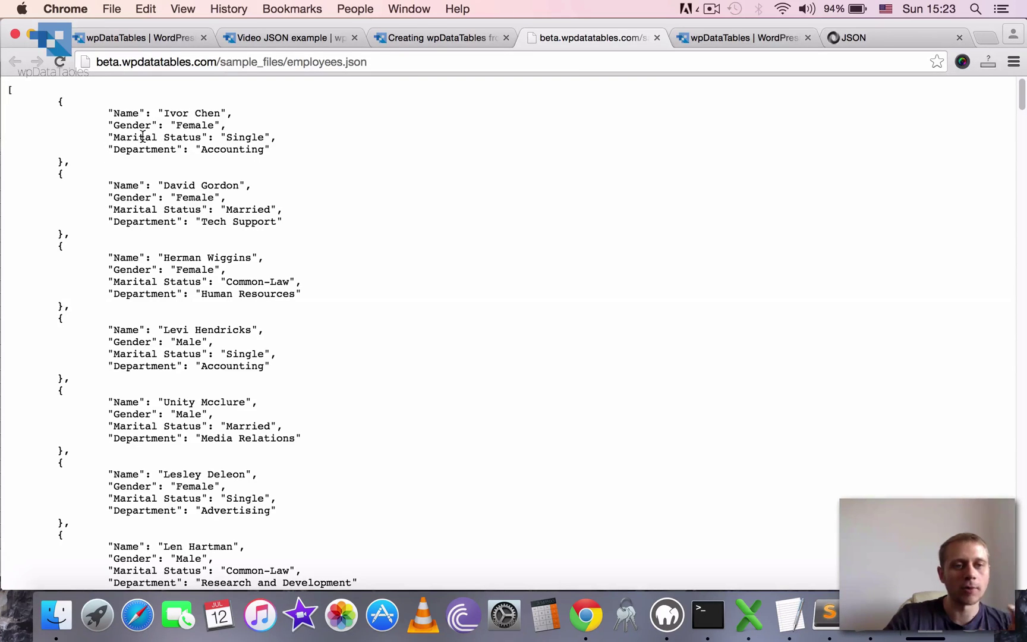
pyautogui.moveTo(58, 100); pyautogui.dragTo(60, 159)
pyautogui.moveTo(124, 123); pyautogui.dragTo(62, 303)
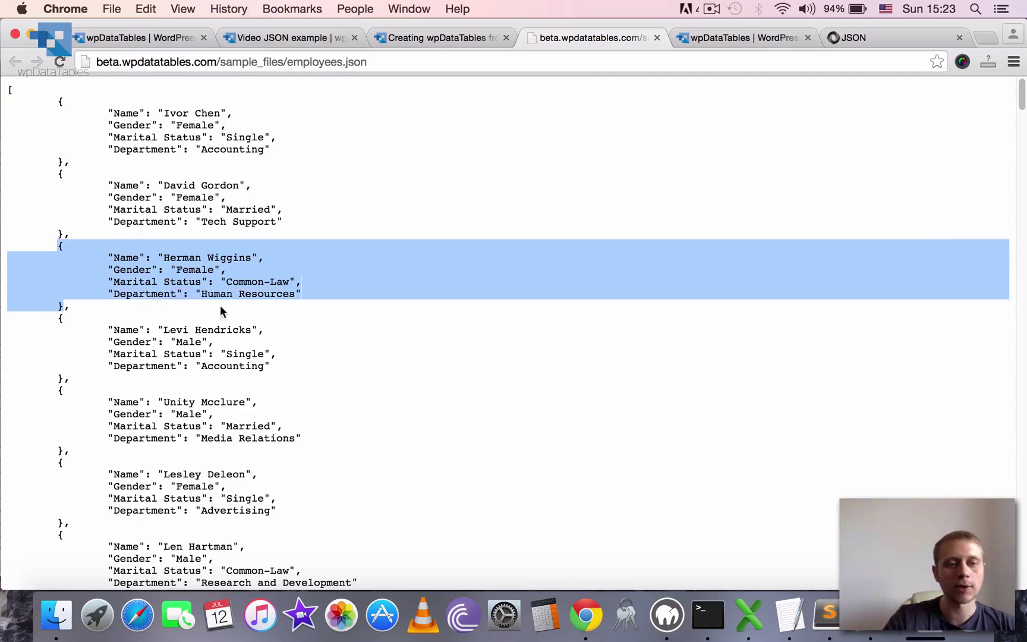